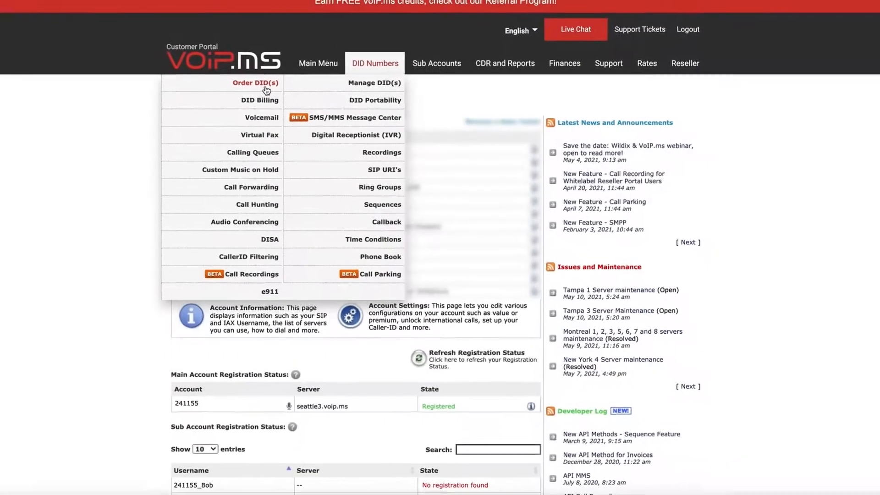
left_click(266, 88)
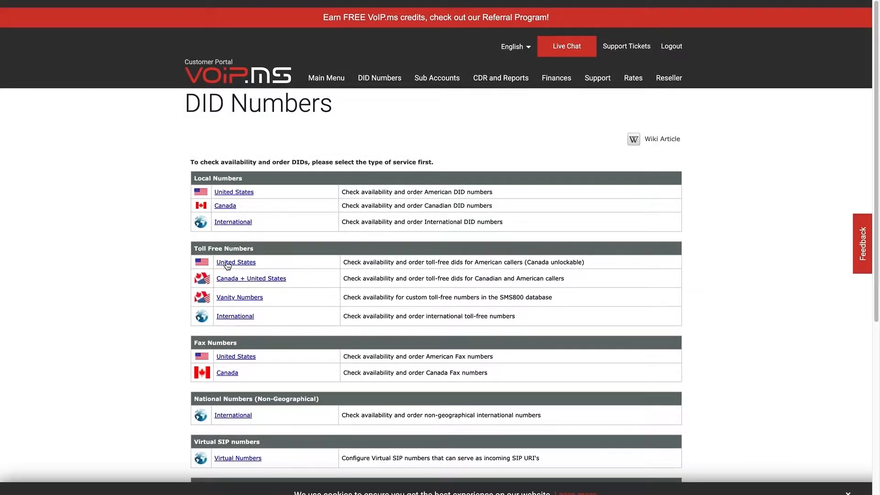
left_click(227, 263)
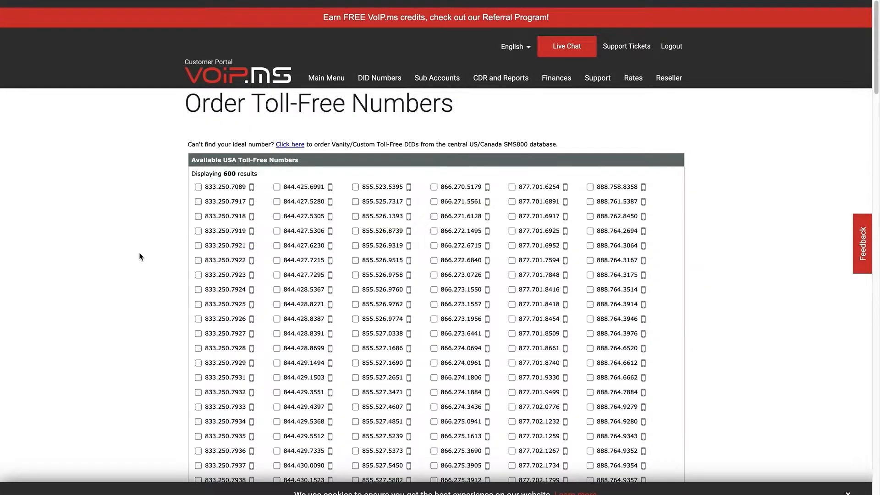
left_click(198, 260)
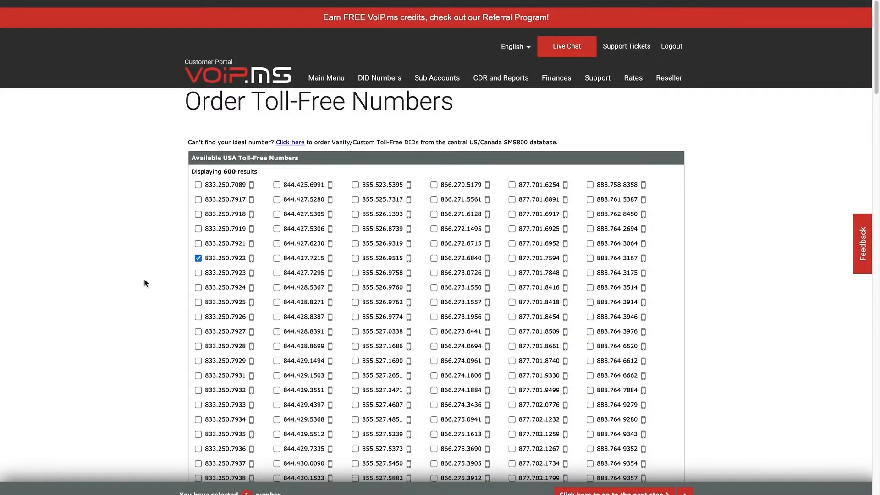
scroll(144, 281, "down", 15)
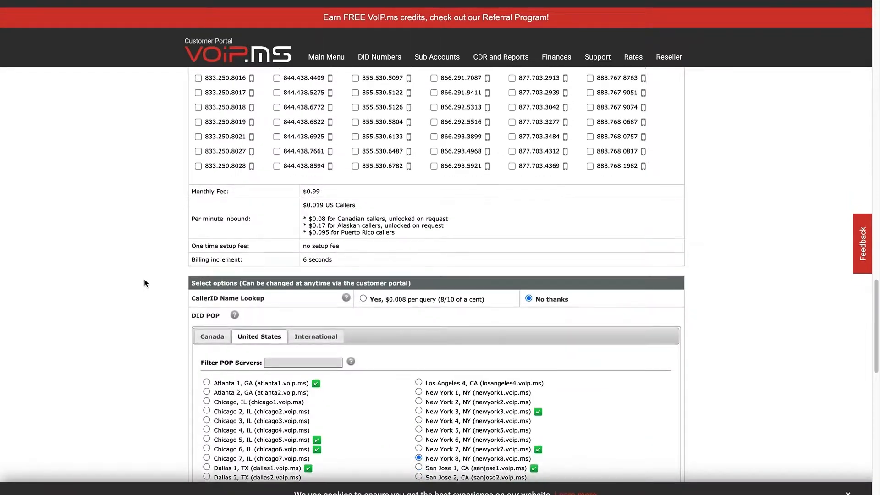
scroll(144, 283, "down", 15)
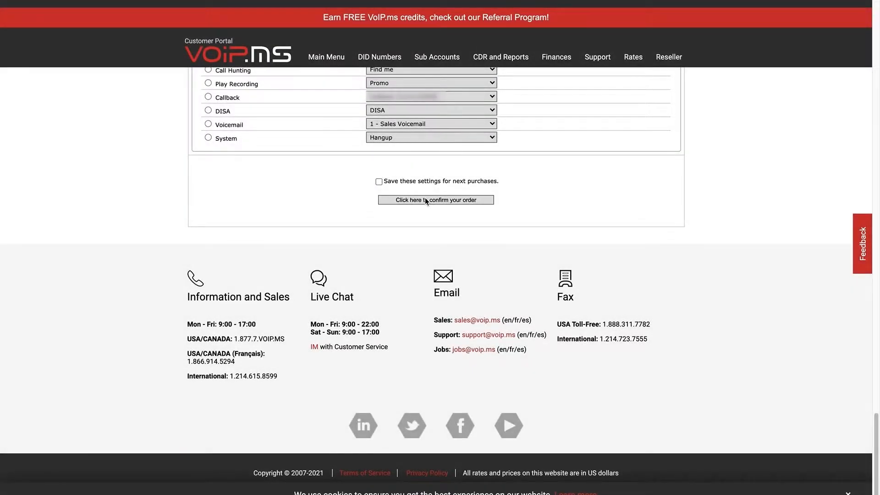
left_click(425, 200)
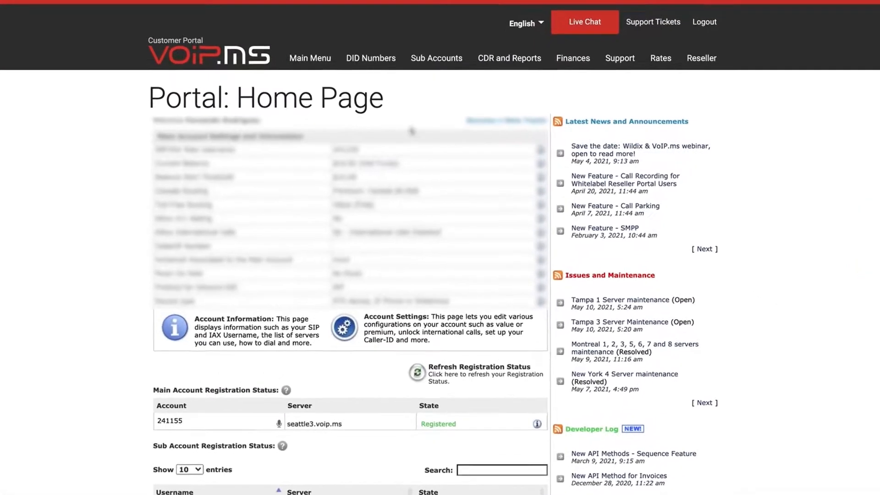
Bring up the DID Numbers menu from the portal home page.
mouse_move(362, 58)
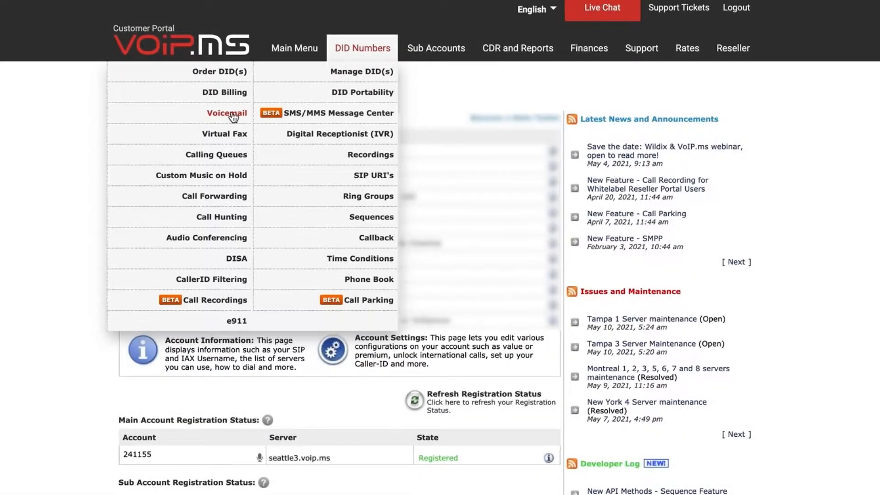
Start a new voicemail account with mailbox number 101 and the user's display name.
left_click(231, 115)
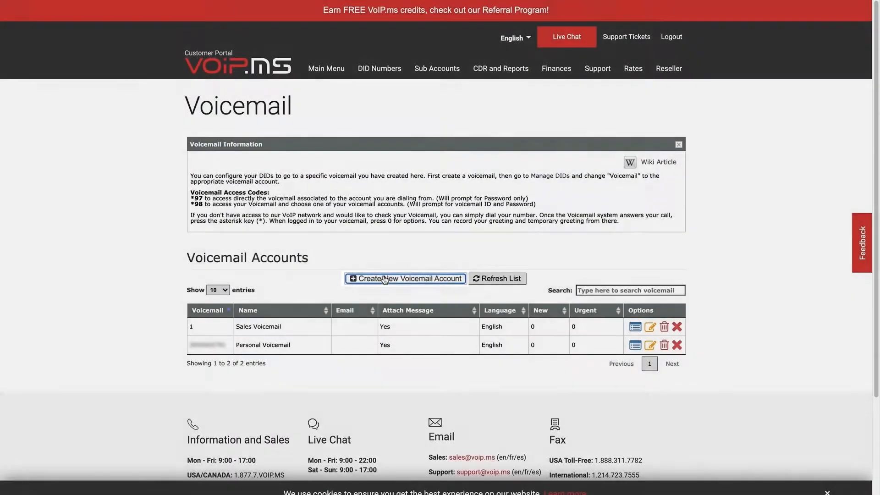
left_click(380, 279)
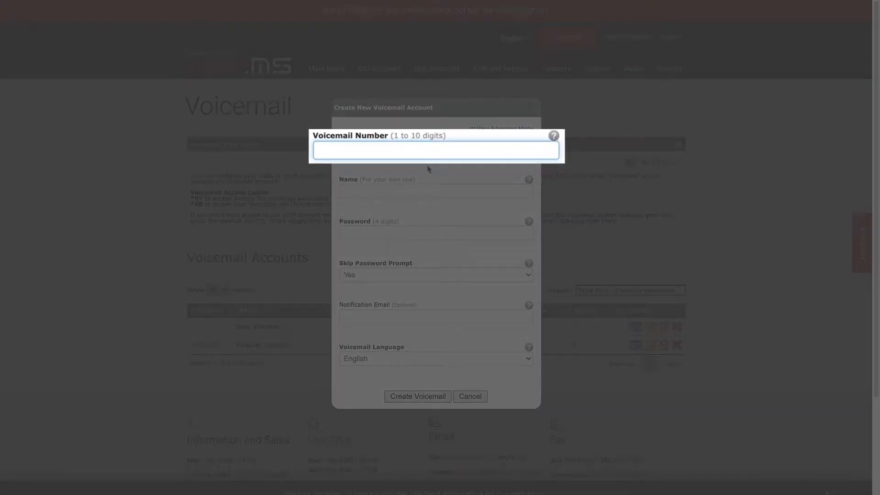
type("101")
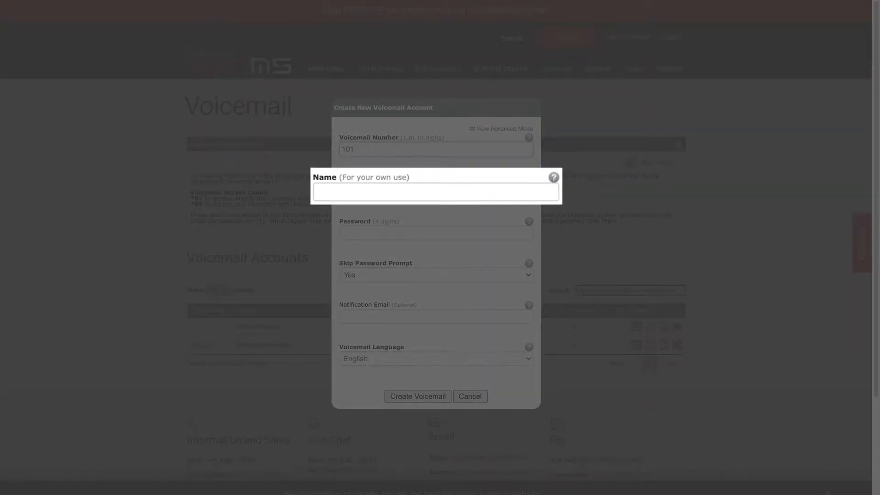
type("John Voicemail")
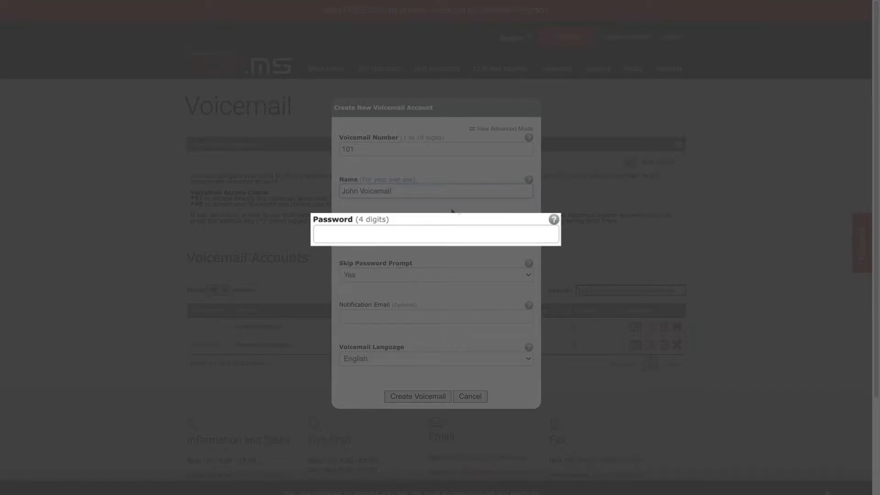
Enter a 4-digit voicemail password, keep Skip Password Prompt at Yes, and add the user's notification e-mail.
key("Tab")
type("4321")
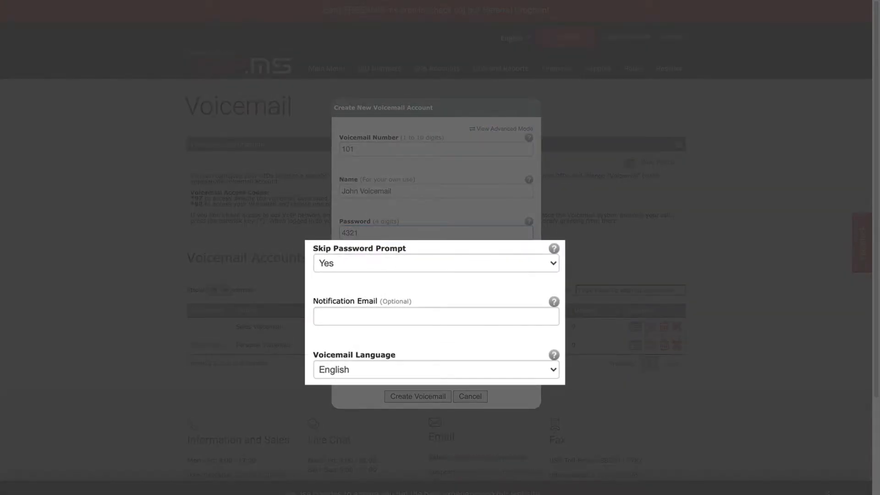
left_click(556, 265)
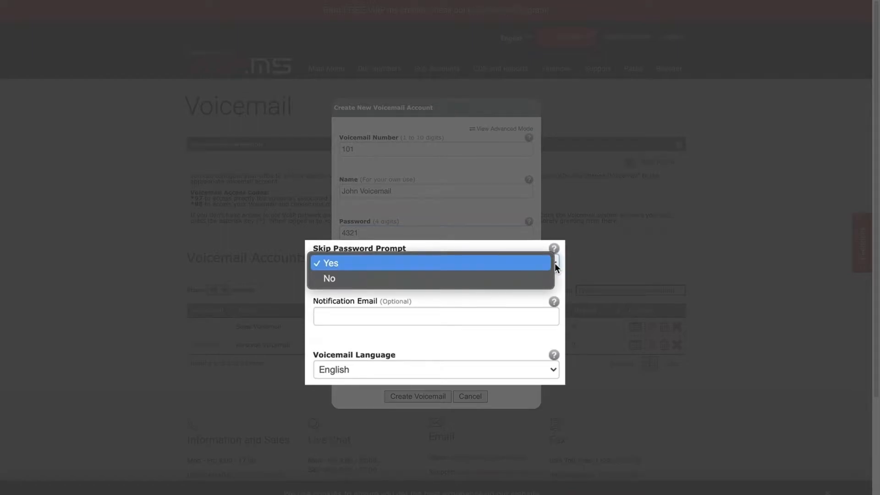
left_click(538, 264)
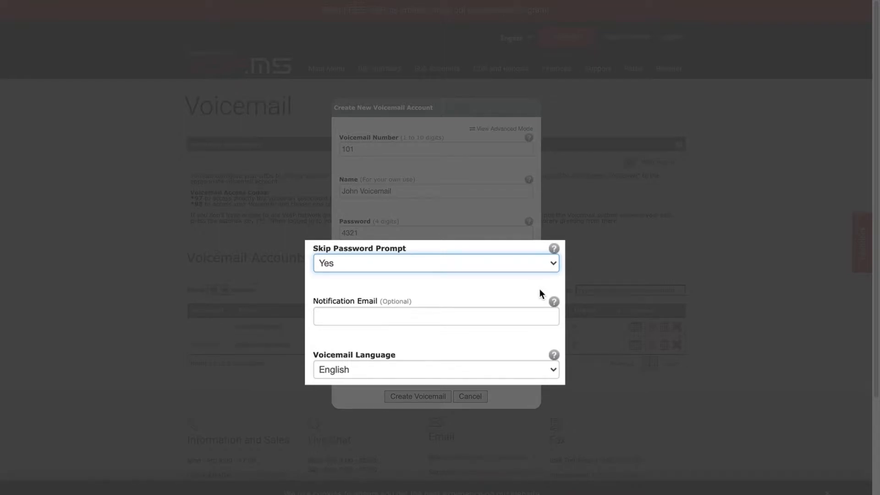
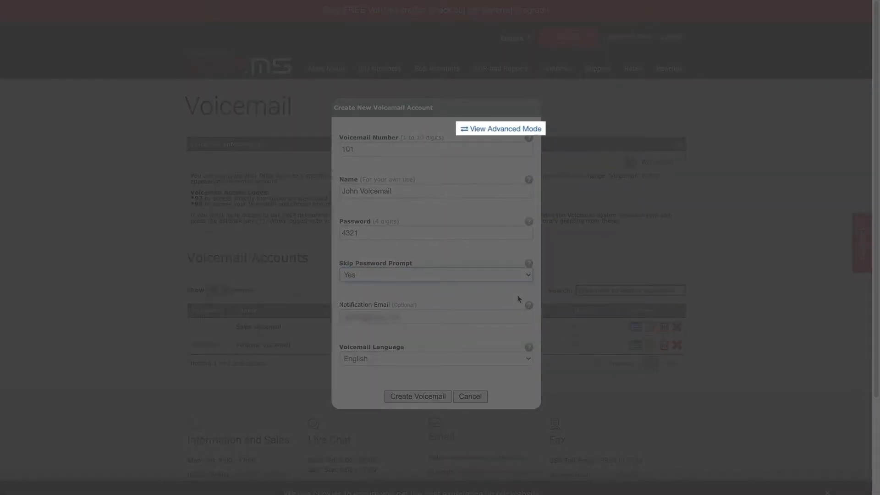
Review the advanced voicemail settings and create mailbox 101 with the defaults.
left_click(522, 129)
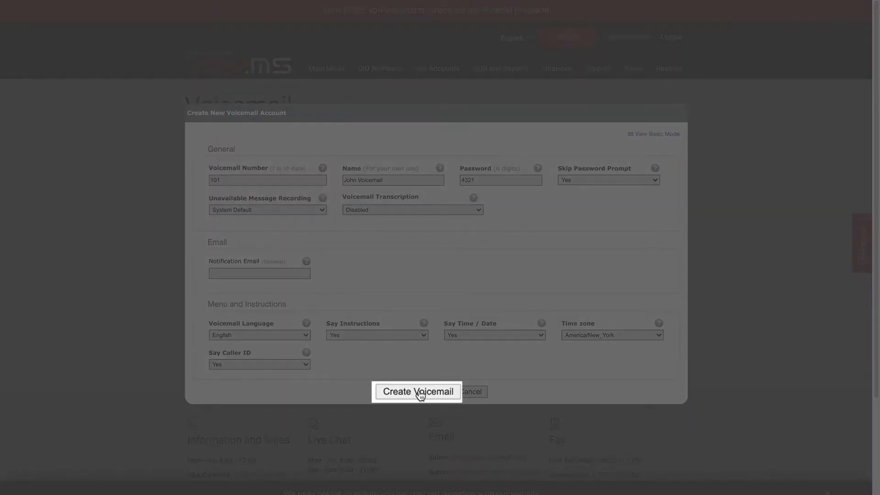
left_click(420, 393)
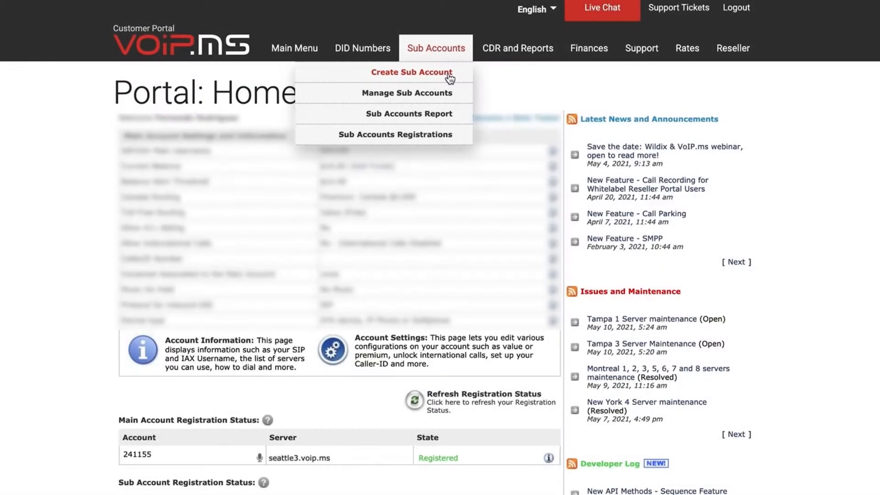
On a new Create Sub Account form, enter the user's username and a strong password, confirmed twice.
left_click(468, 79)
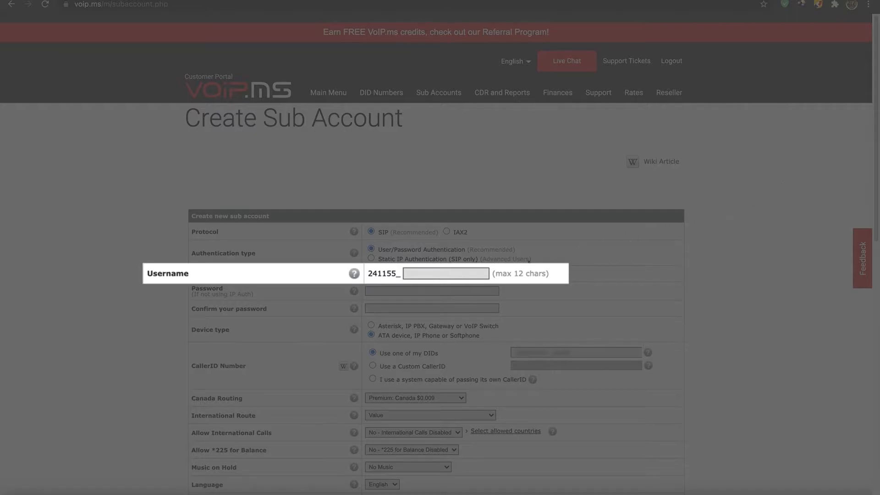
left_click(436, 273)
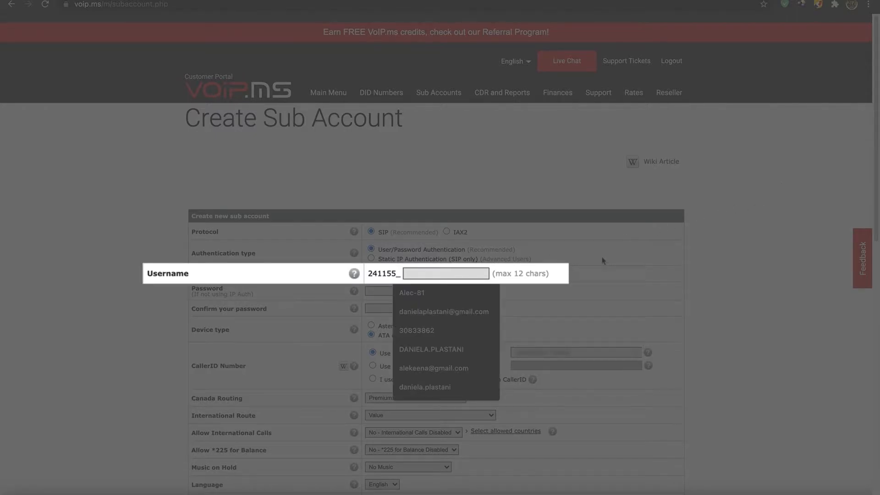
type("J")
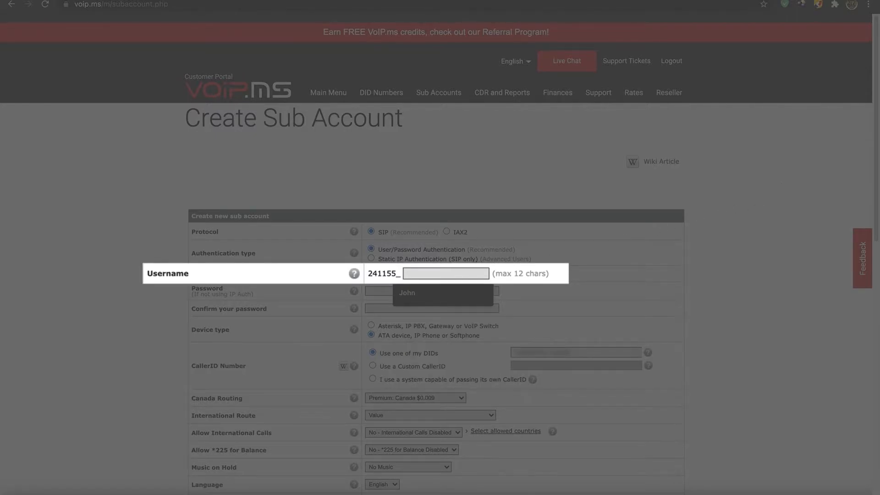
type("n")
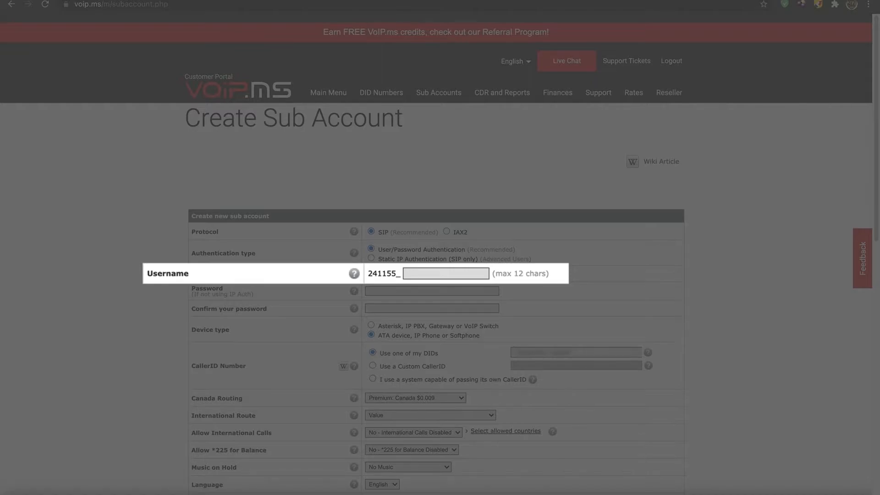
left_click(463, 274)
type("John")
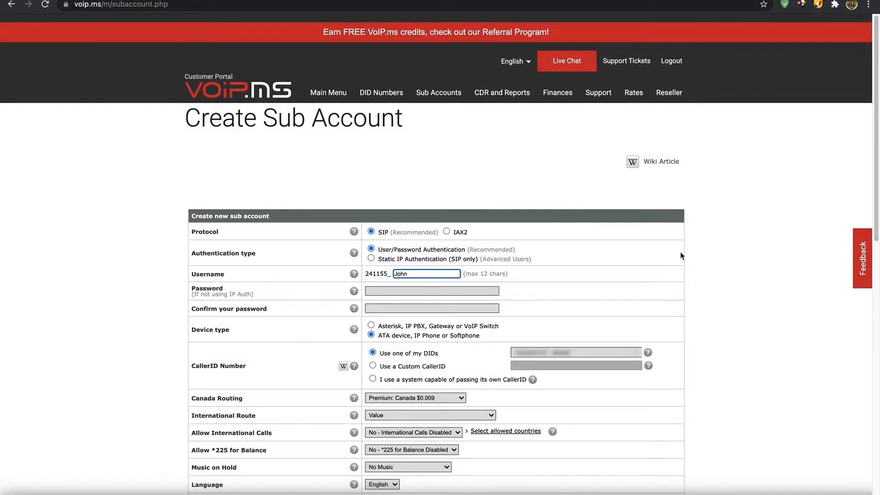
key("Tab")
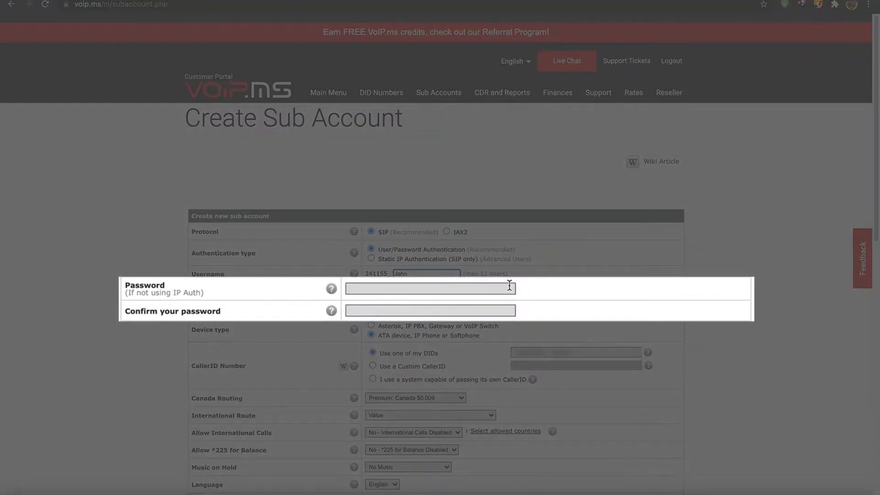
type("••••••••••")
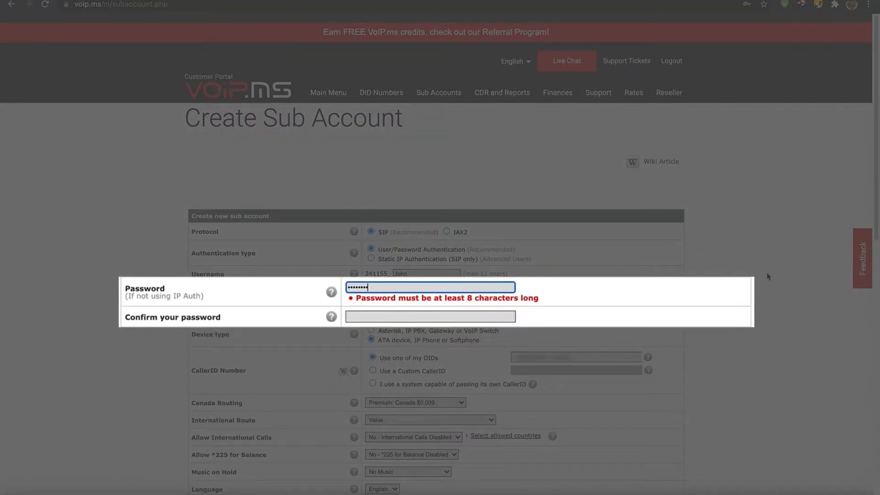
key("Tab")
type("••••••••••")
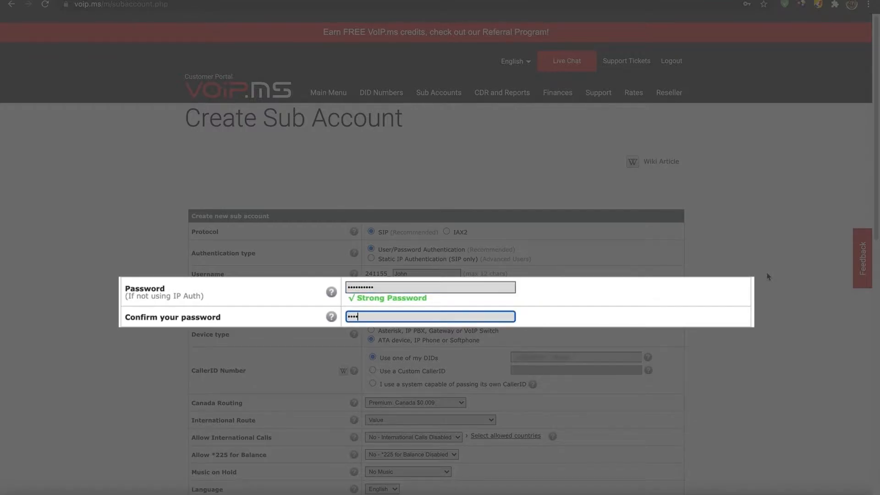
key("Tab")
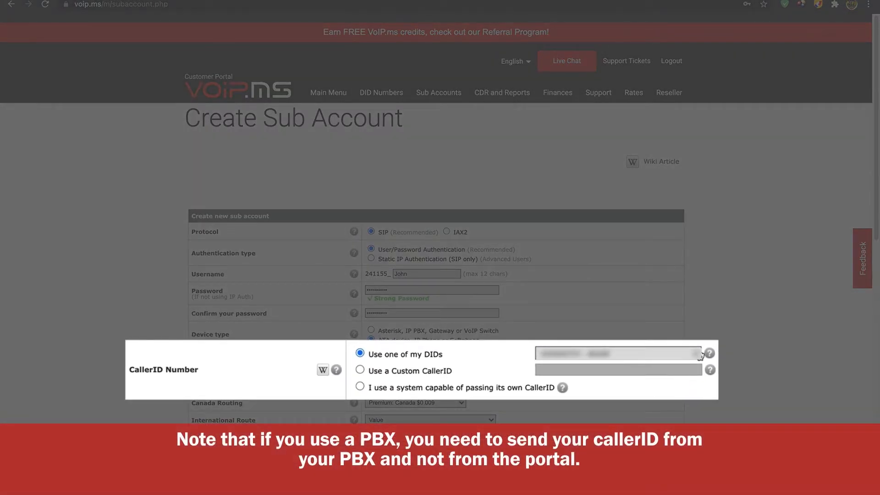
Pick one of the account's own DIDs as the sub account's CallerID Number.
left_click(700, 356)
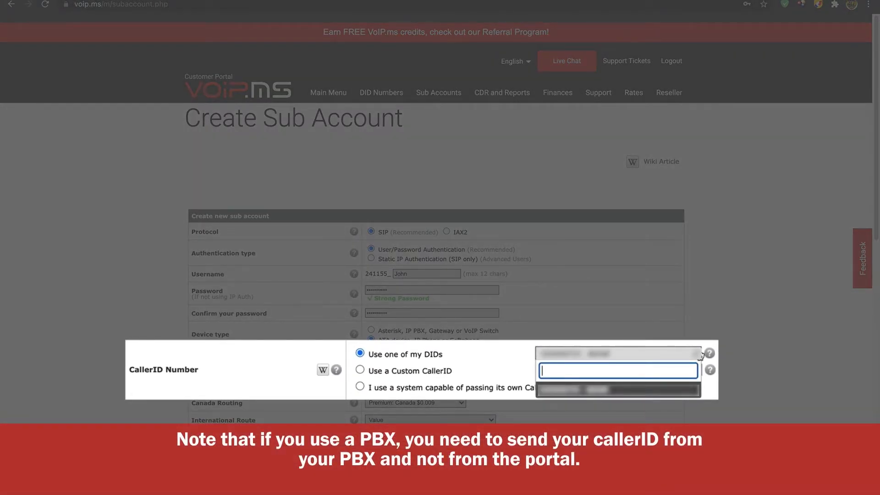
left_click(767, 378)
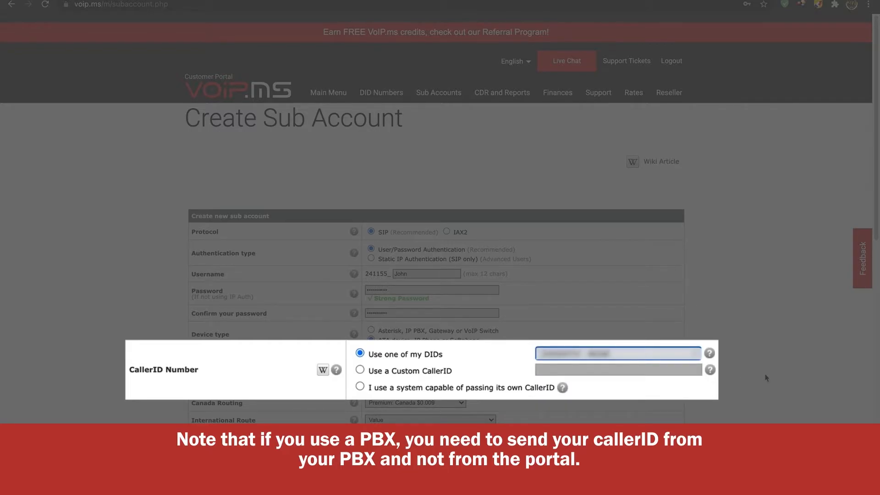
scroll(765, 377, "down", 5)
scroll(765, 378, "down", 7)
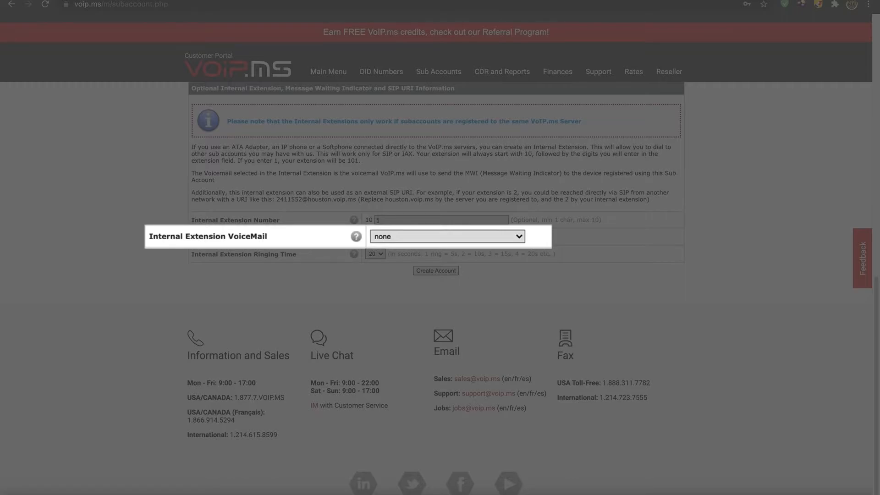
Assign Mailbox 101 as the internal extension voicemail and create the sub account.
left_click(519, 236)
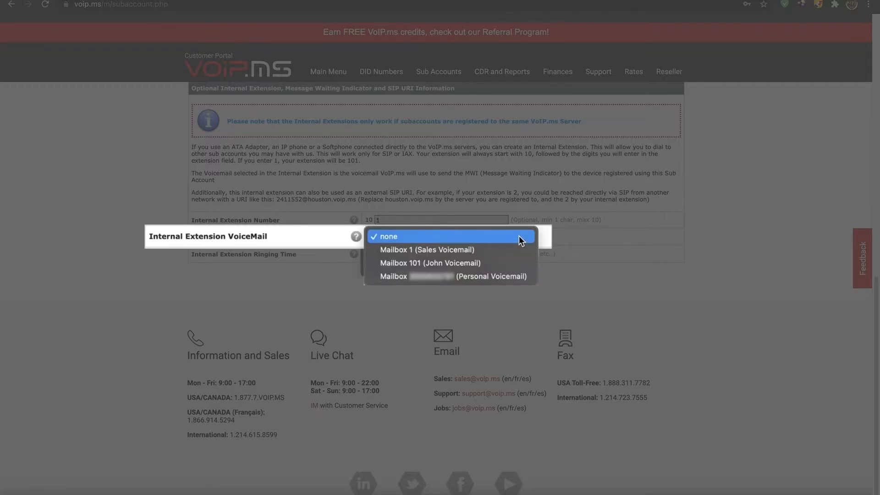
left_click(511, 260)
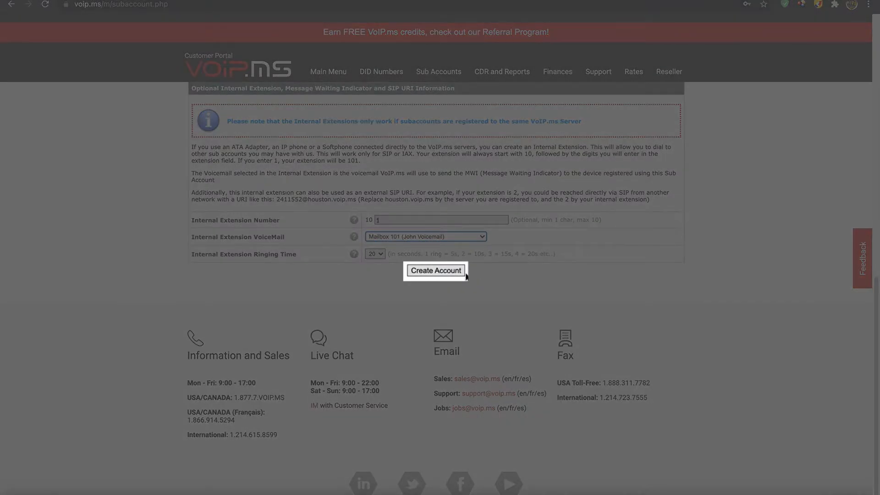
left_click(451, 271)
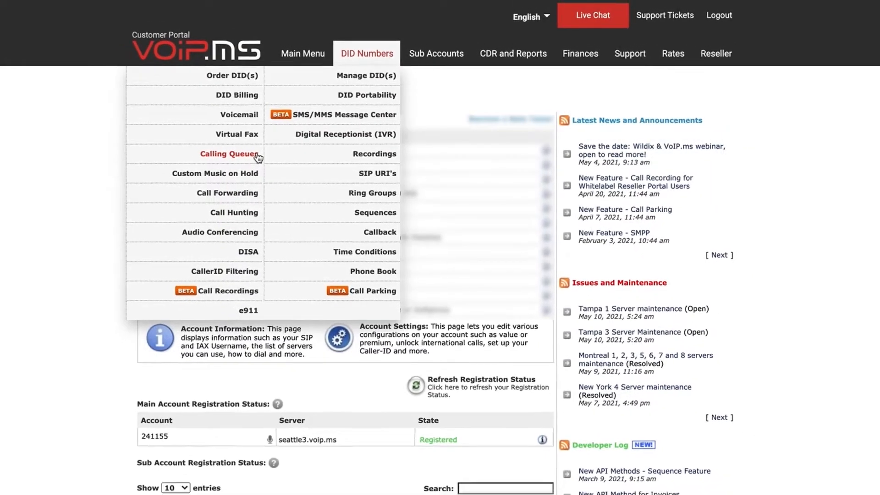
Start a new calling queue numbered 2 and name it Sales.
left_click(264, 156)
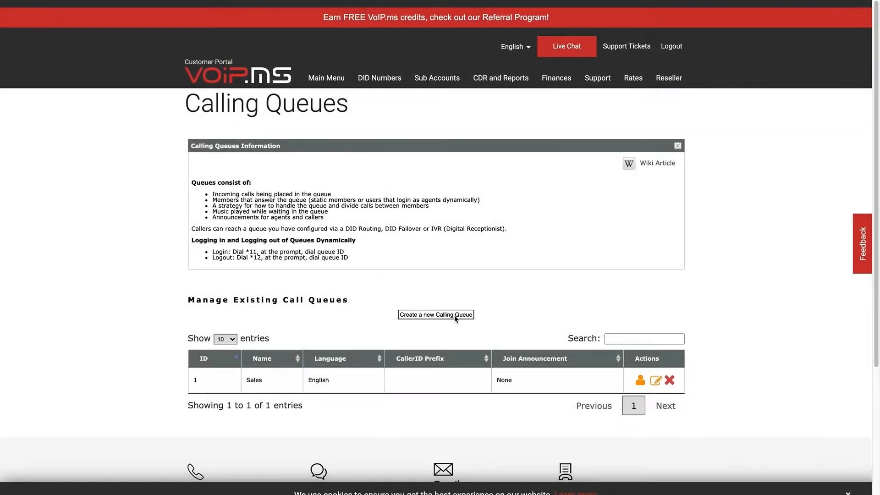
left_click(455, 315)
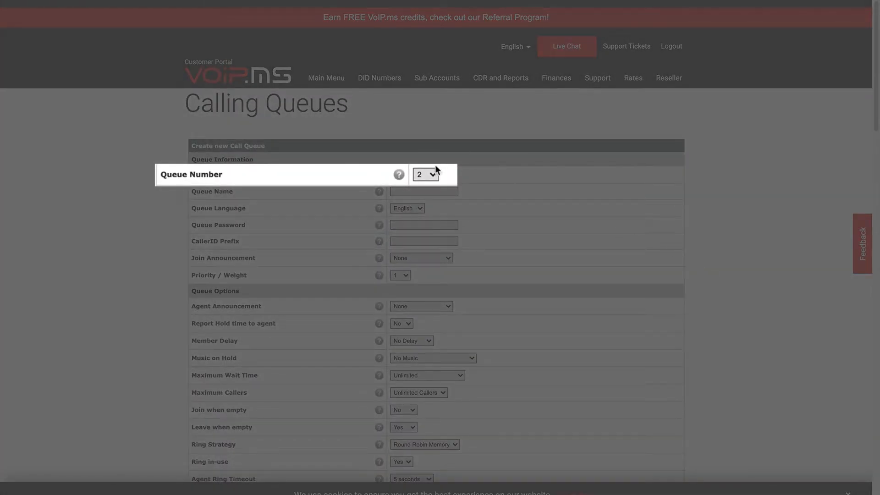
left_click(426, 175)
left_click(432, 175)
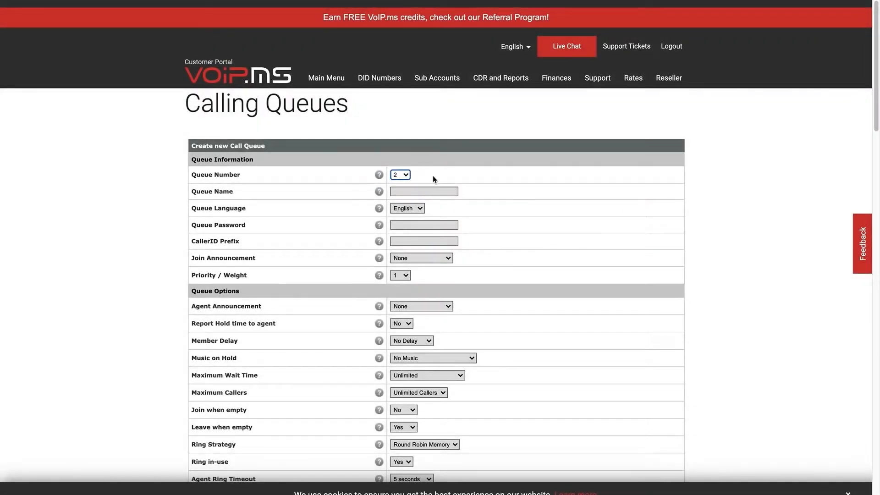
left_click(427, 192)
type("Sales")
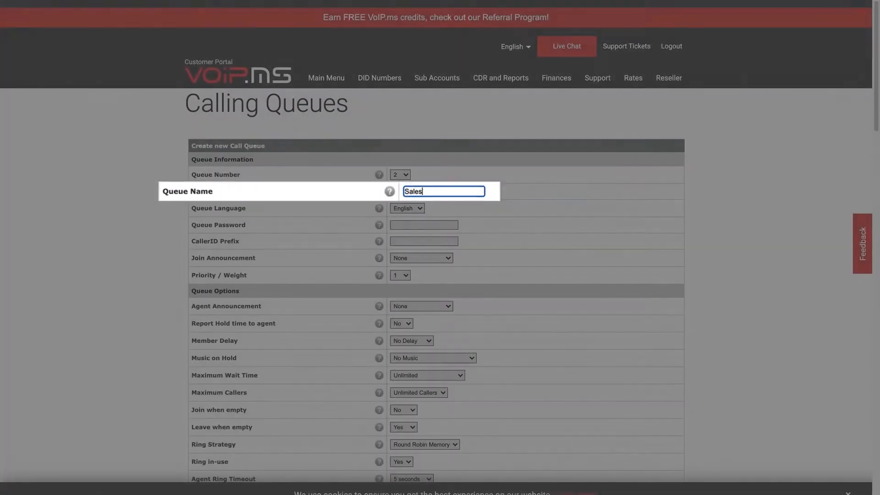
Set a 5-minute maximum wait with Sales voicemail on timeout, then save the queue.
scroll(701, 291, "down", 1)
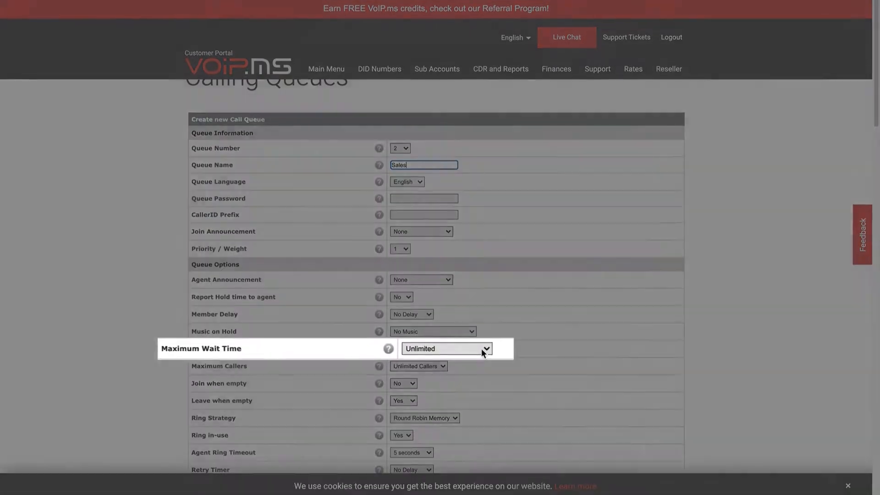
left_click(486, 347)
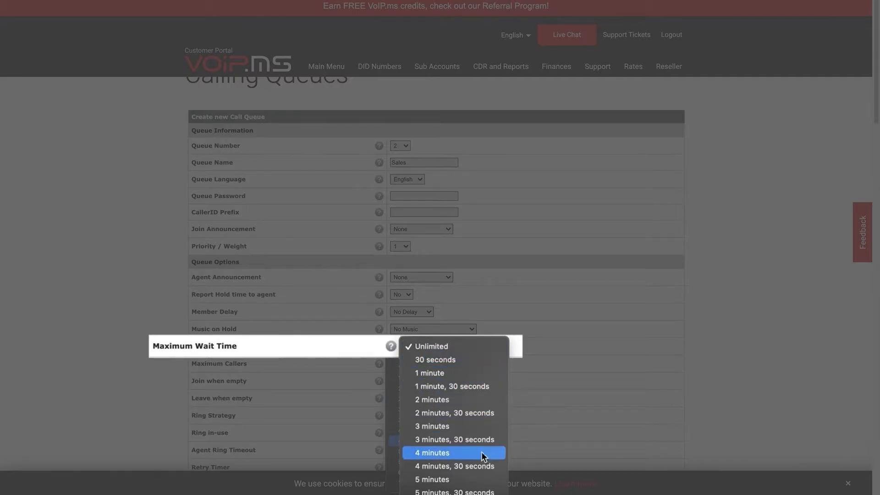
left_click(478, 480)
scroll(699, 380, "down", 10)
scroll(699, 387, "down", 2)
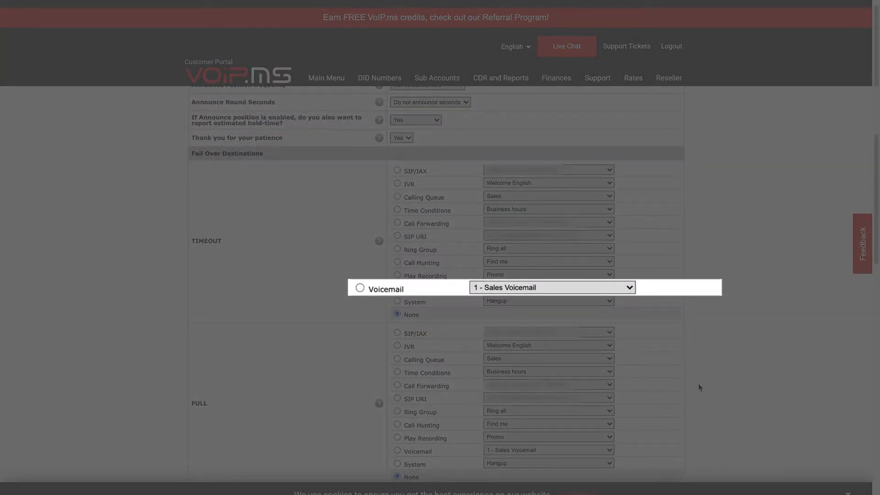
left_click(360, 288)
scroll(730, 296, "down", 8)
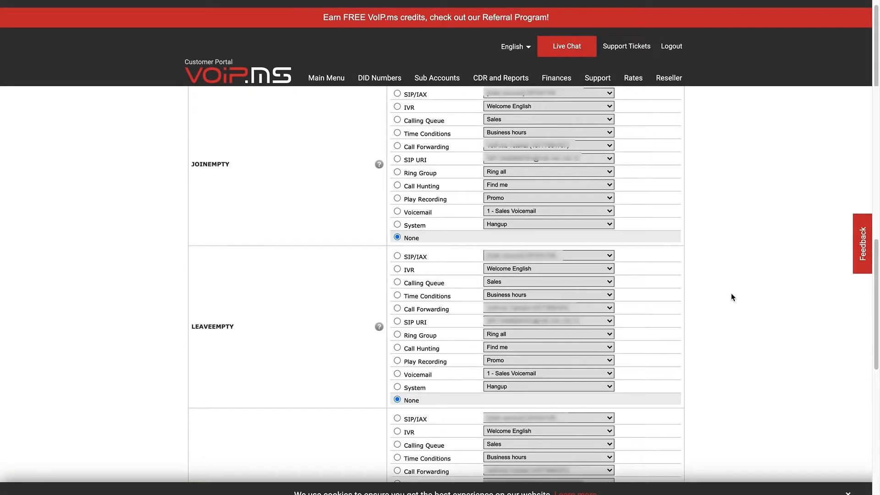
scroll(732, 297, "down", 10)
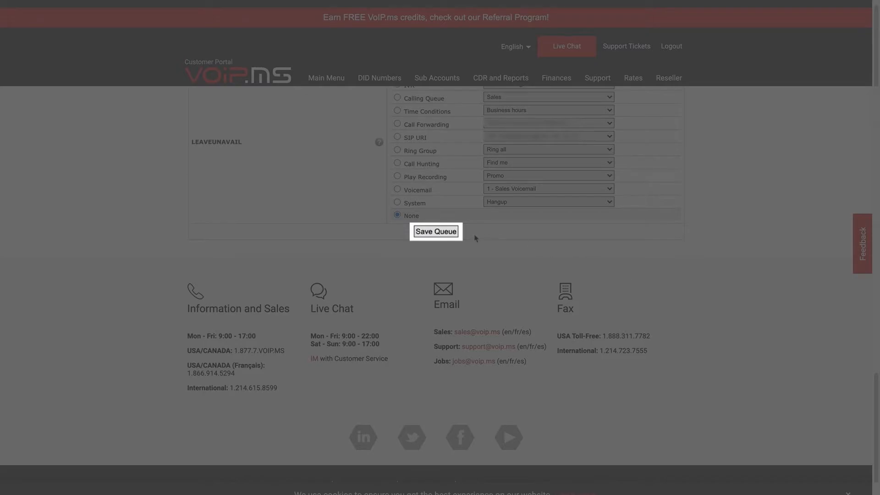
left_click(445, 234)
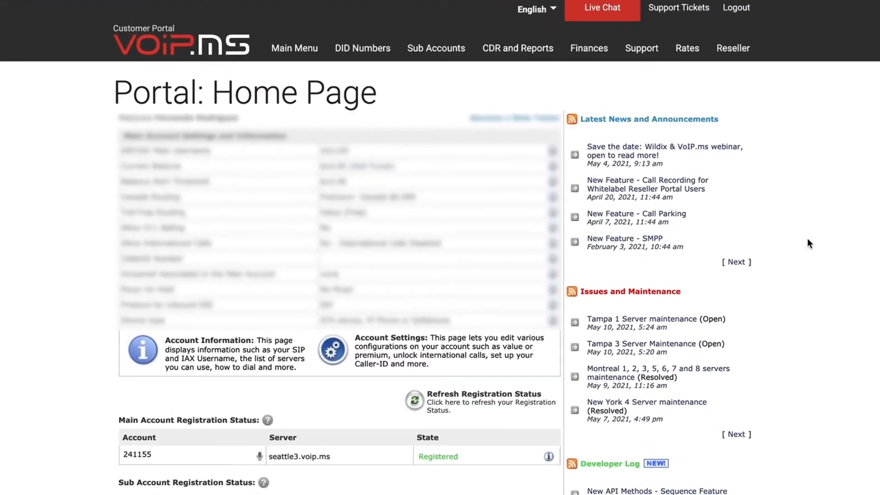
Upload Business_greeting.wav as a new recording on the Recordings page.
left_click(375, 58)
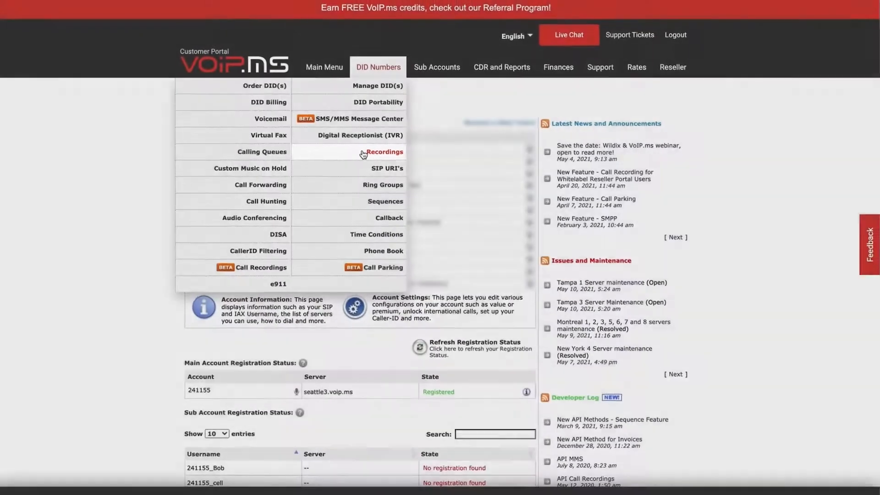
left_click(344, 156)
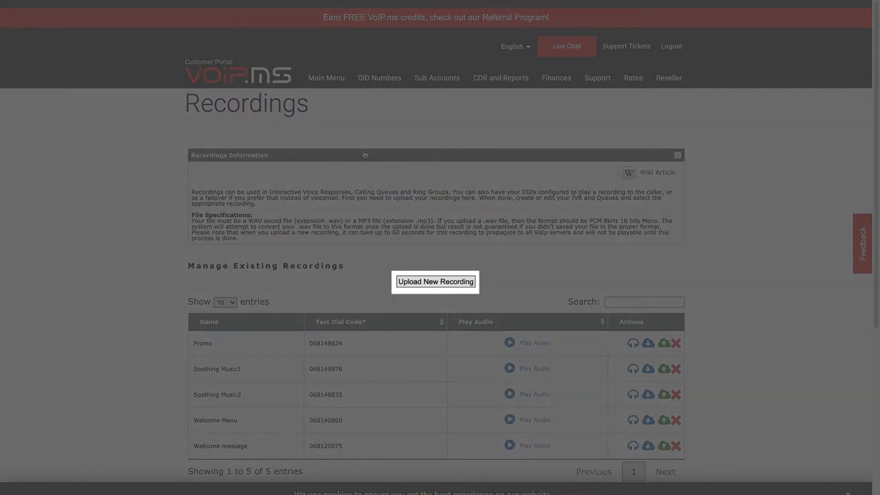
left_click(413, 282)
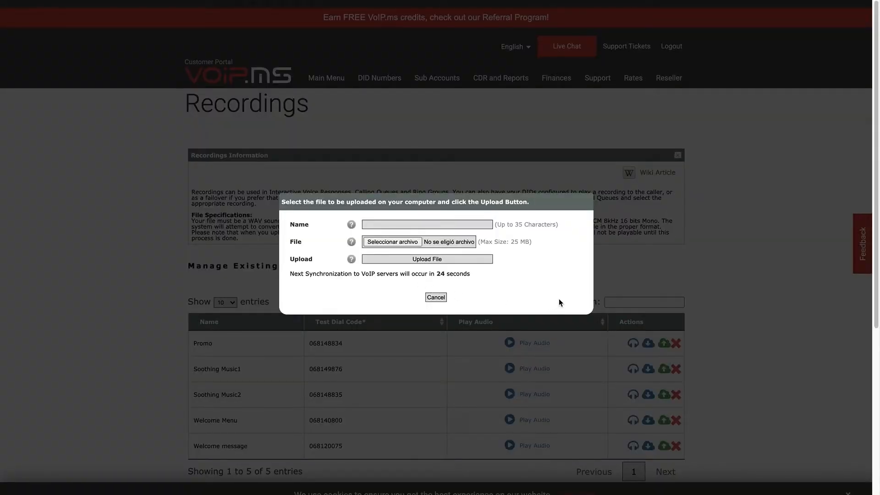
left_click(450, 224)
type("BusinessIVR")
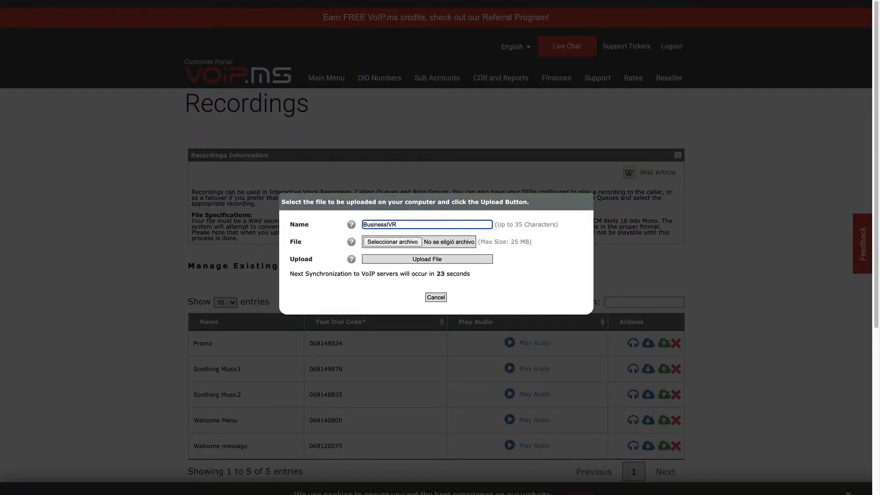
left_click(383, 242)
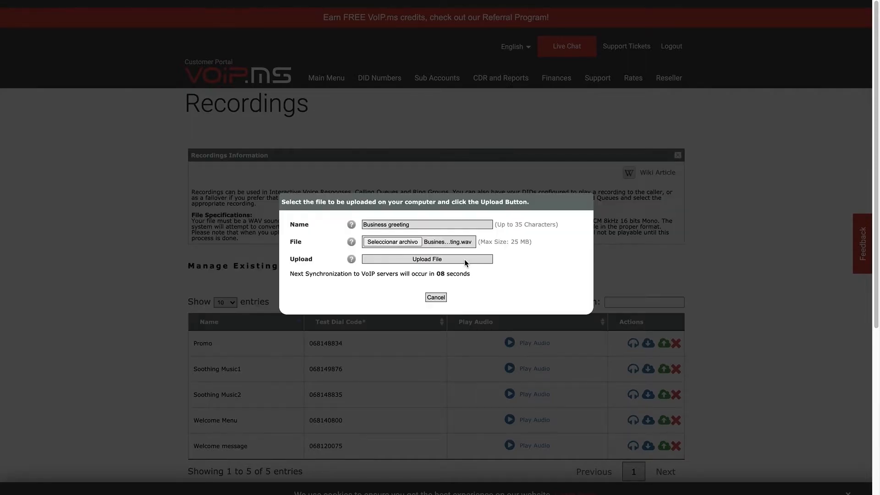
left_click(464, 260)
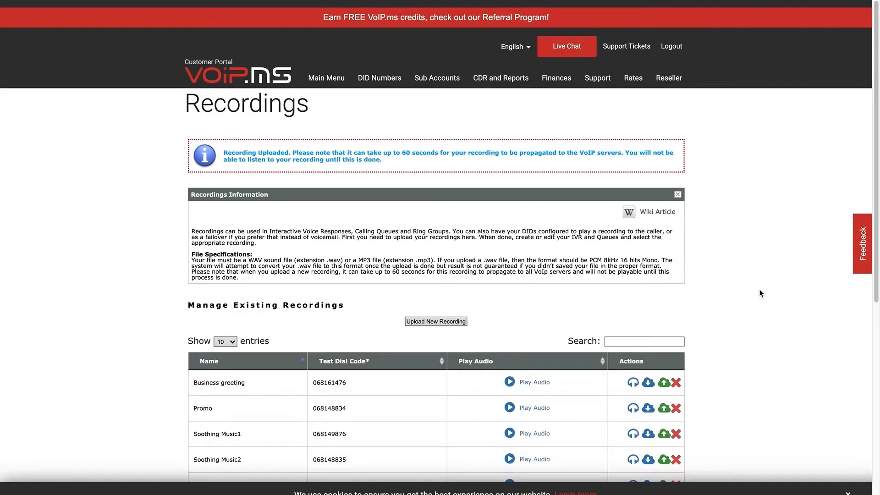
scroll(760, 293, "down", 1)
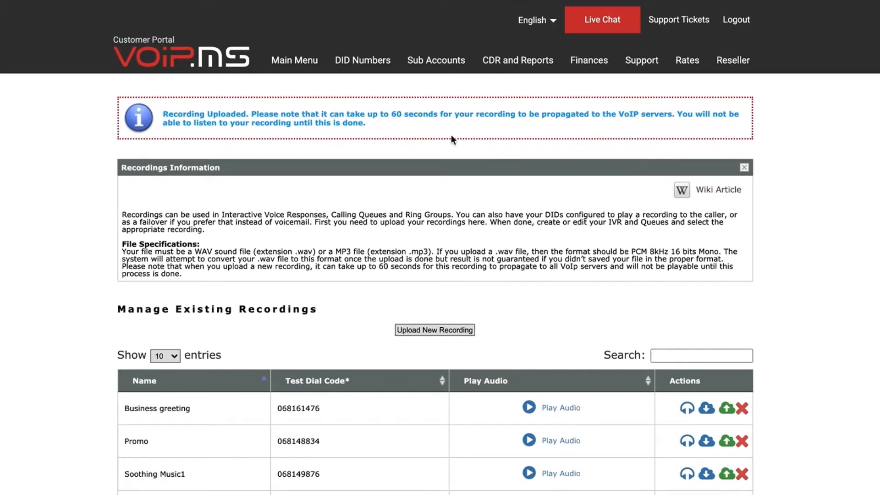
mouse_move(370, 73)
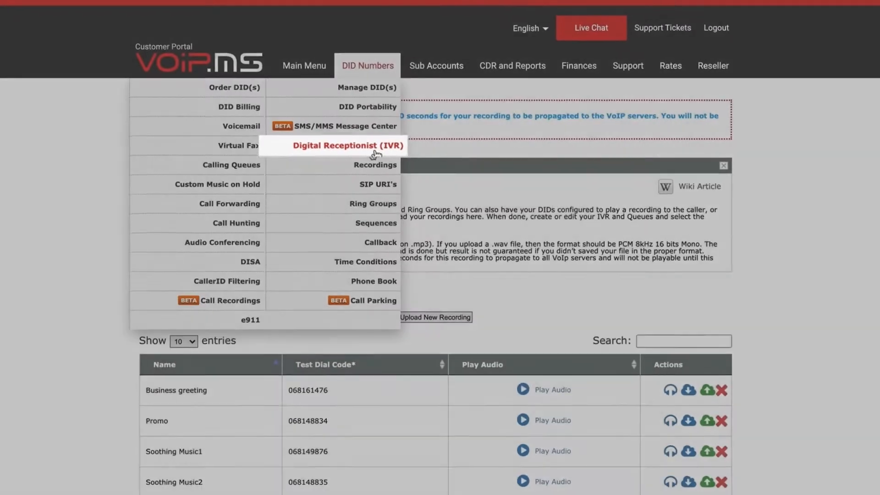
Create an IVR named BusinessIVR and choose Business greeting as its recording.
left_click(378, 152)
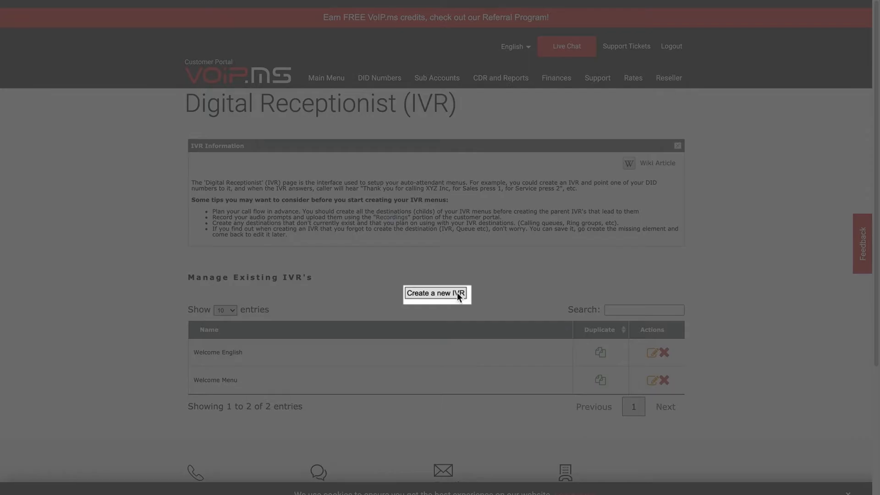
left_click(436, 293)
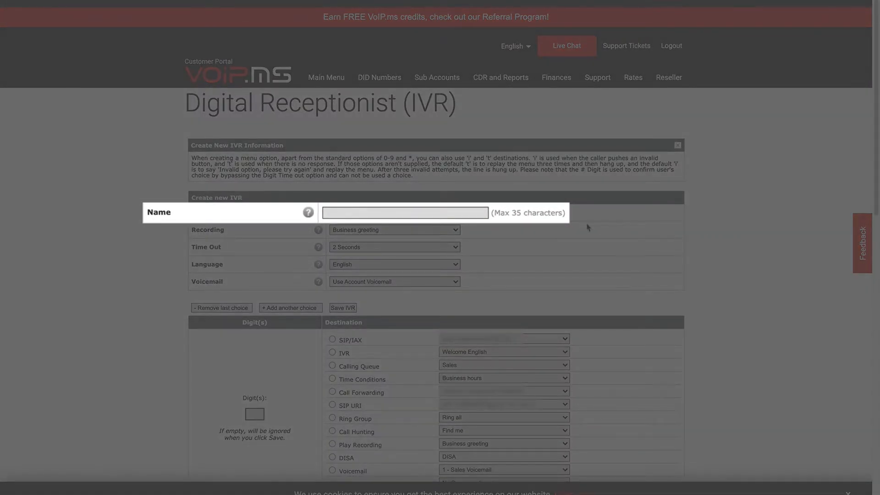
left_click(461, 213)
type("BusinessIVR")
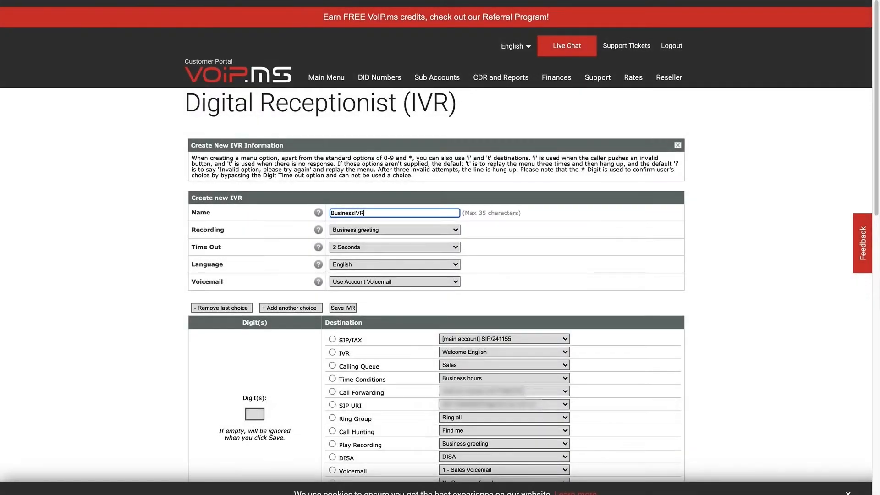
left_click(636, 236)
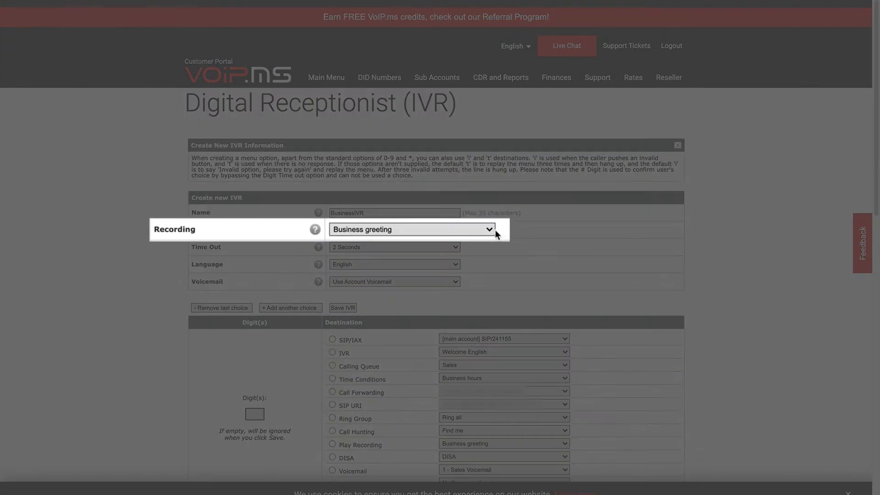
left_click(456, 230)
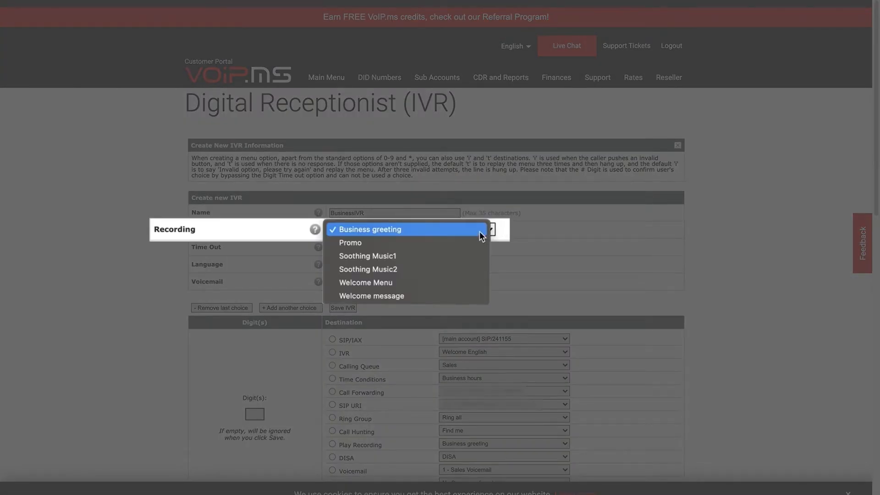
left_click(479, 232)
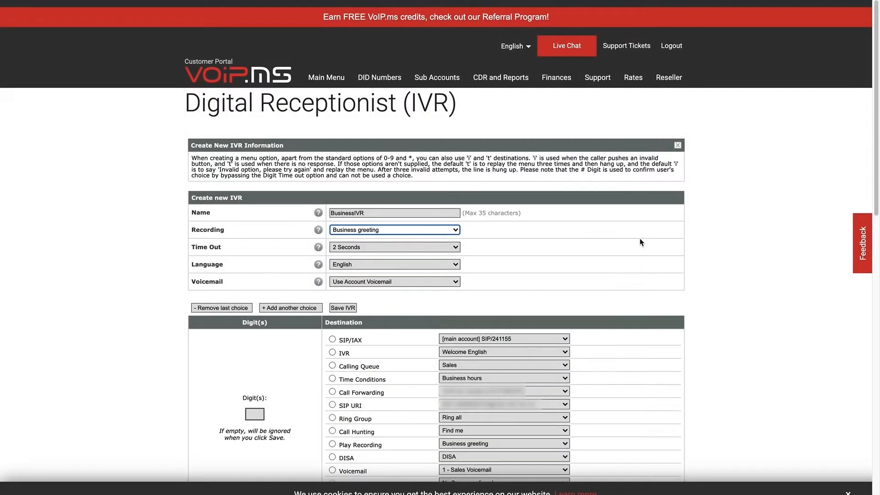
scroll(640, 239, "down", 5)
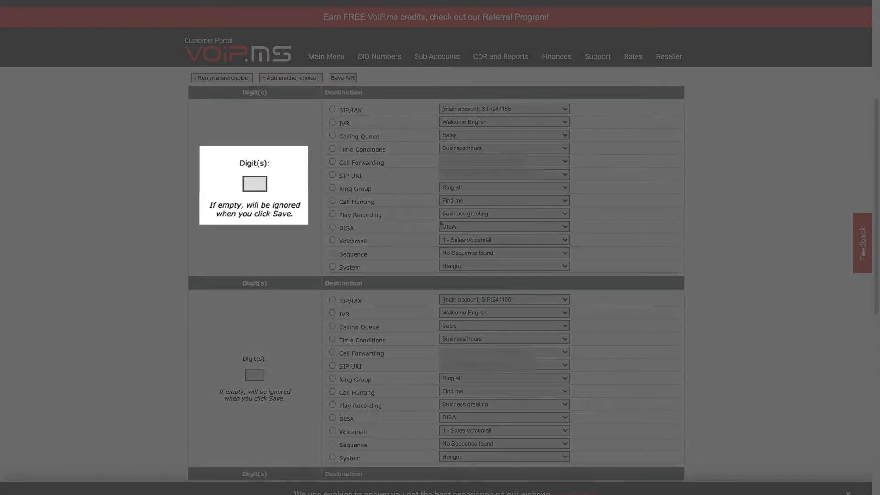
Route IVR menu digit 1 to the Sales calling queue.
left_click(266, 182)
type("1")
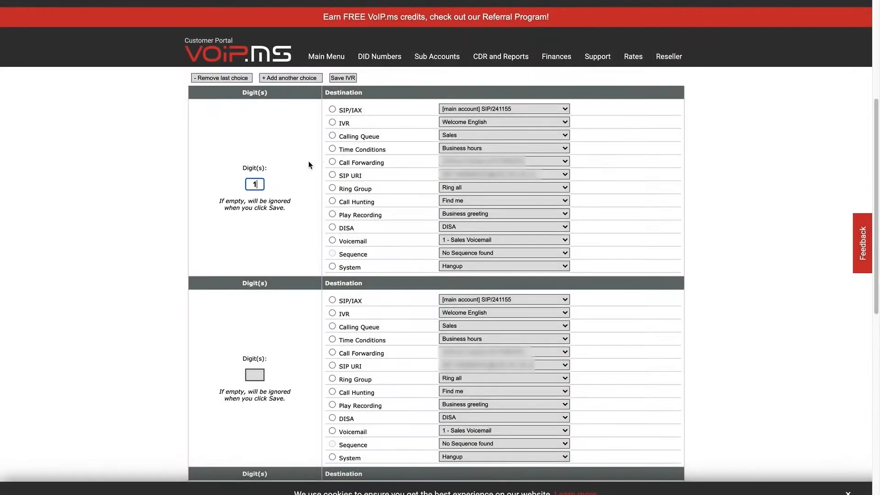
left_click(332, 137)
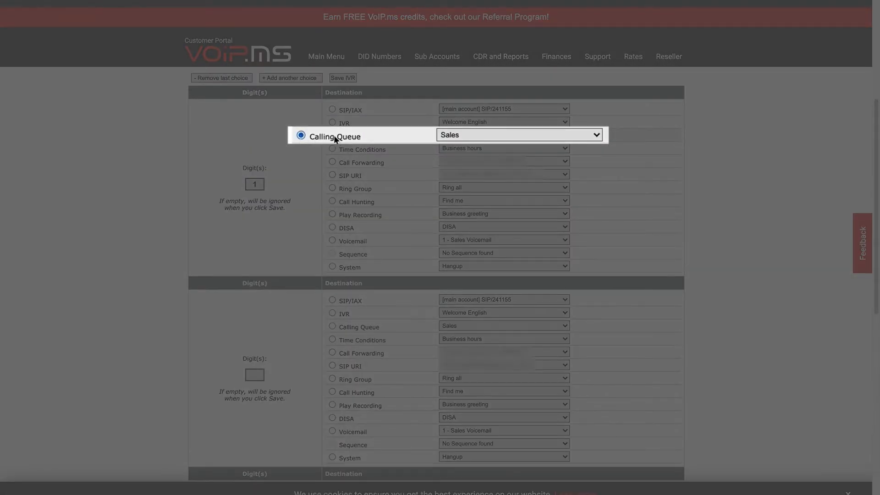
left_click(483, 132)
left_click(483, 132)
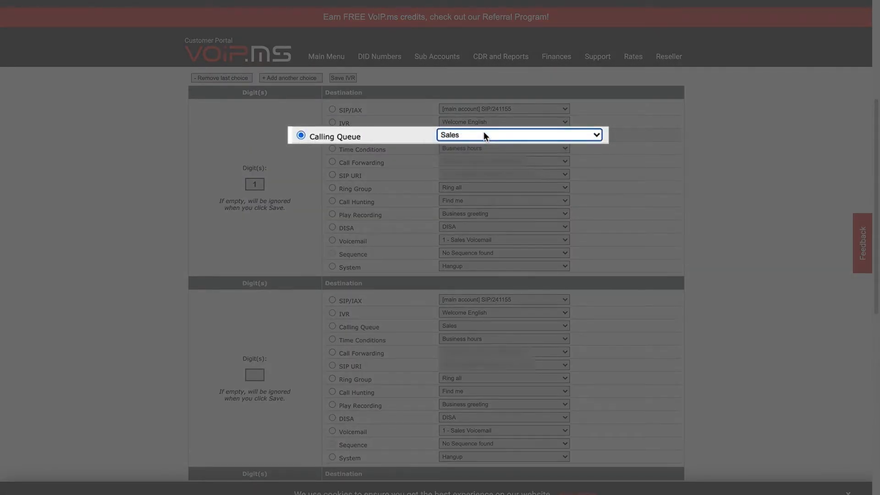
scroll(709, 246, "down", 2)
Add choice 101 routed to a SIP/IAX sub account.
left_click(255, 278)
type("101")
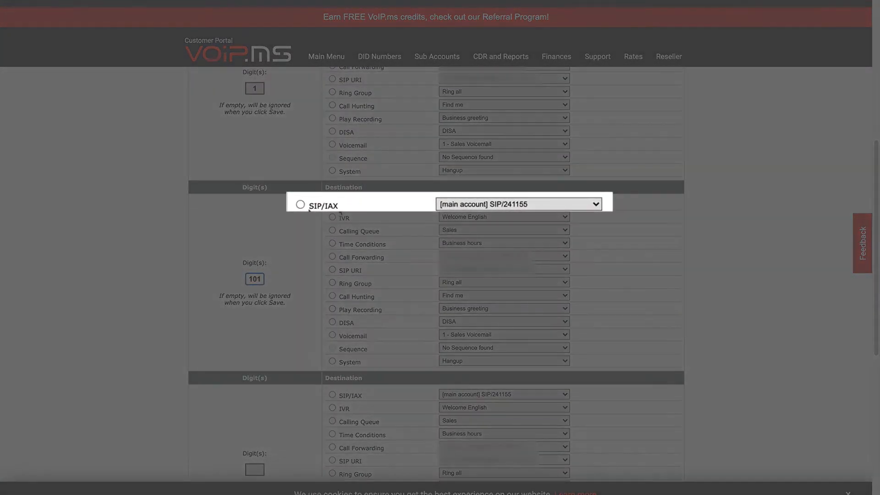
left_click(546, 204)
left_click(553, 271)
scroll(719, 298, "down", 5)
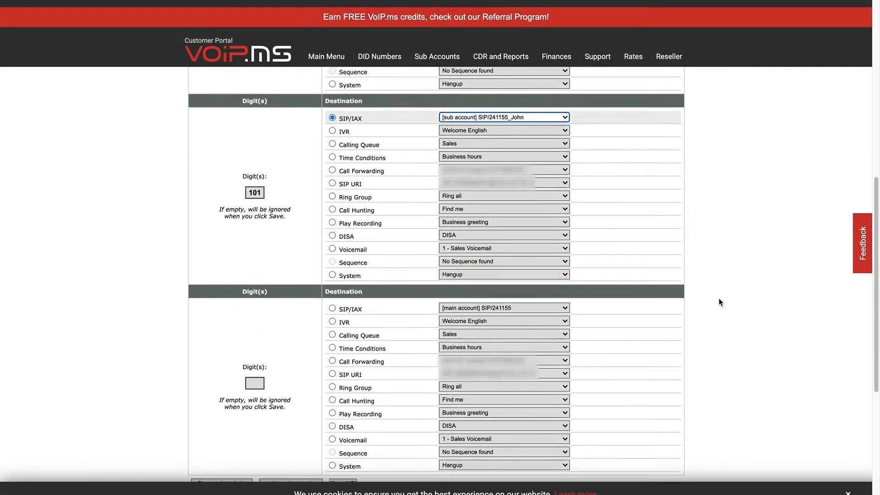
Add choice 102 routed to a different SIP/IAX sub account and save the IVR.
left_click(254, 265)
type("102")
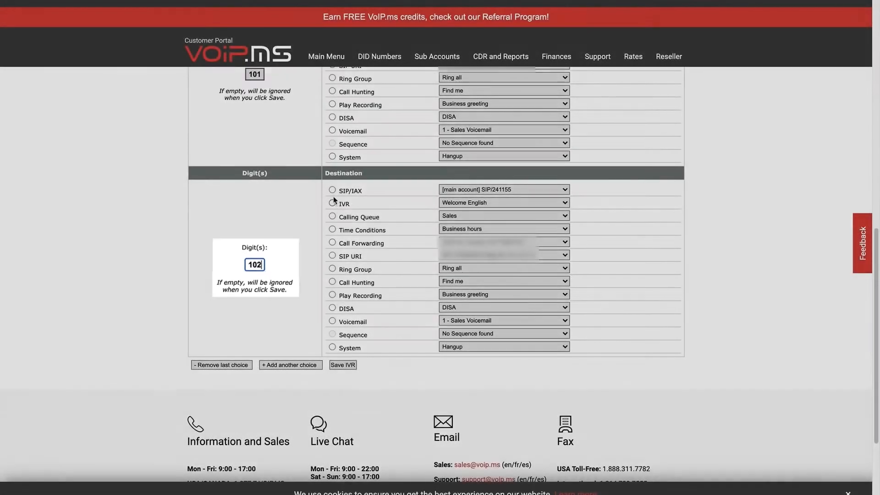
left_click(323, 190)
left_click(543, 188)
left_click(545, 203)
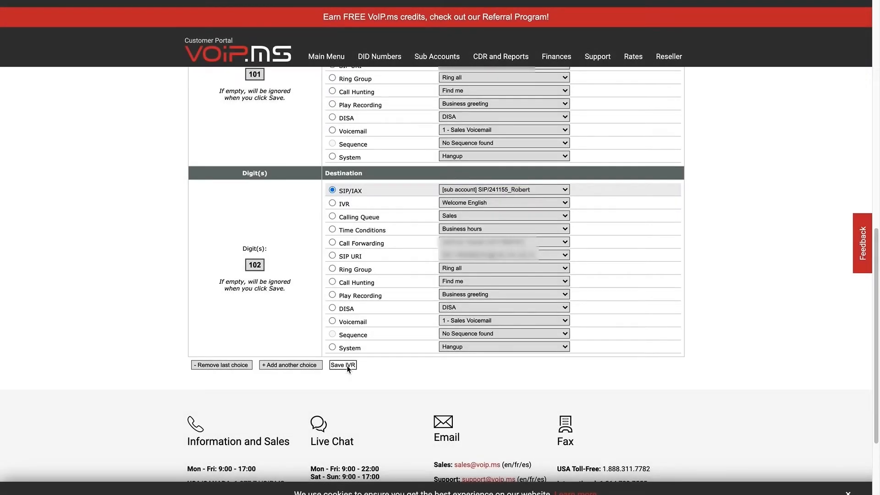
left_click(348, 365)
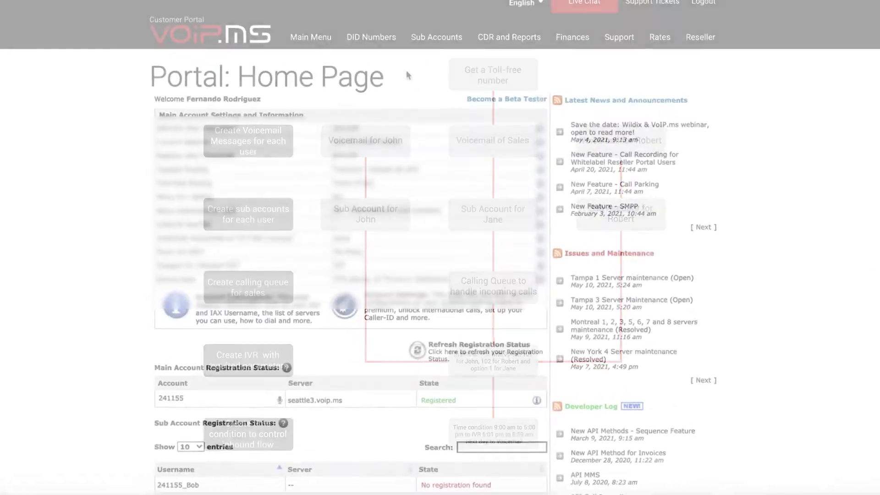
Go to DID Numbers > Time Conditions and start a new time condition.
mouse_move(389, 40)
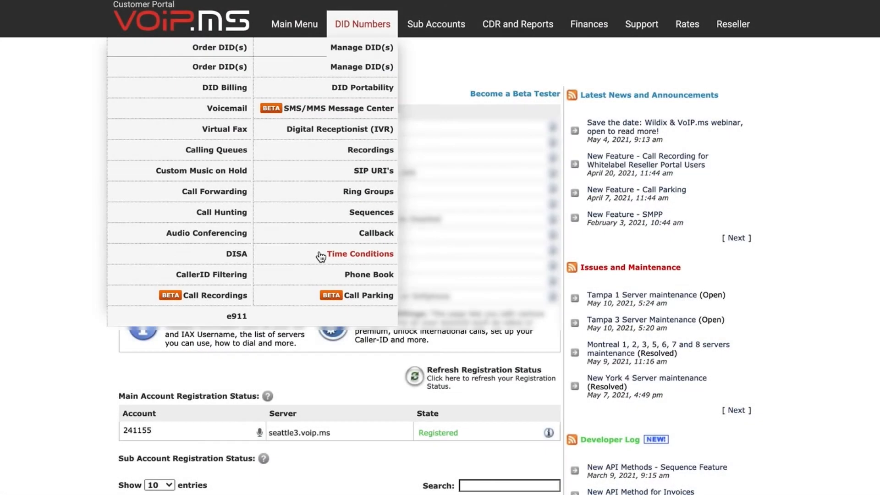
left_click(320, 253)
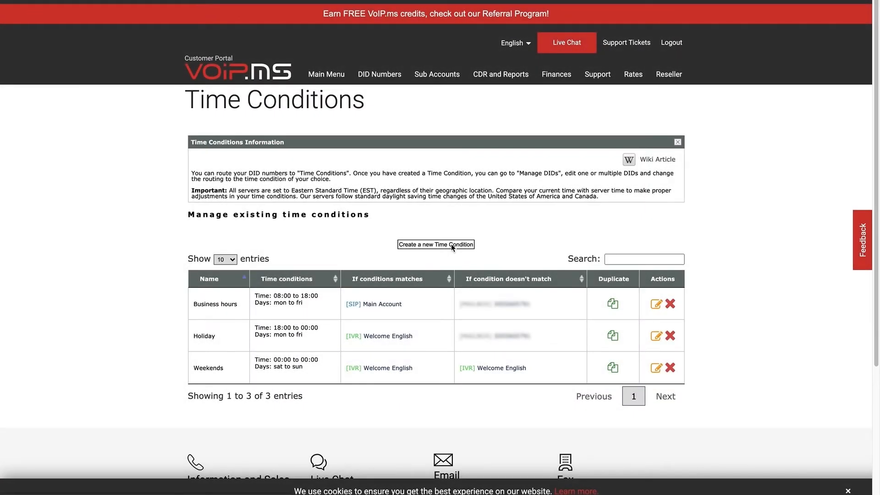
left_click(452, 246)
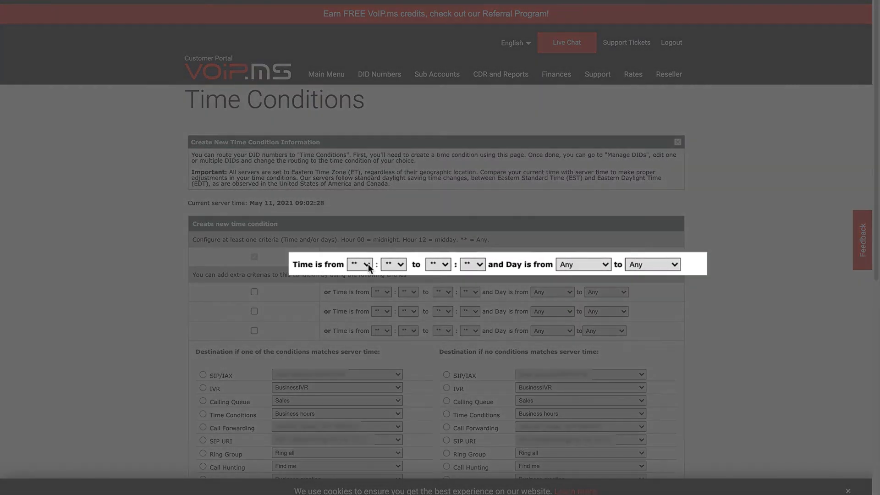
Set the first criterion's time range from 09:00 to 17:00.
left_click(377, 257)
left_click(362, 398)
left_click(393, 264)
left_click(393, 277)
left_click(445, 263)
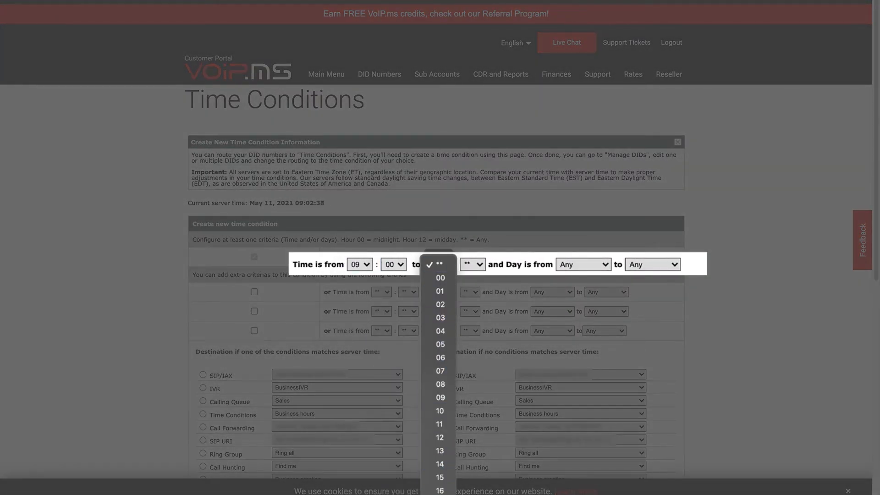
left_click(441, 494)
left_click(482, 268)
left_click(472, 285)
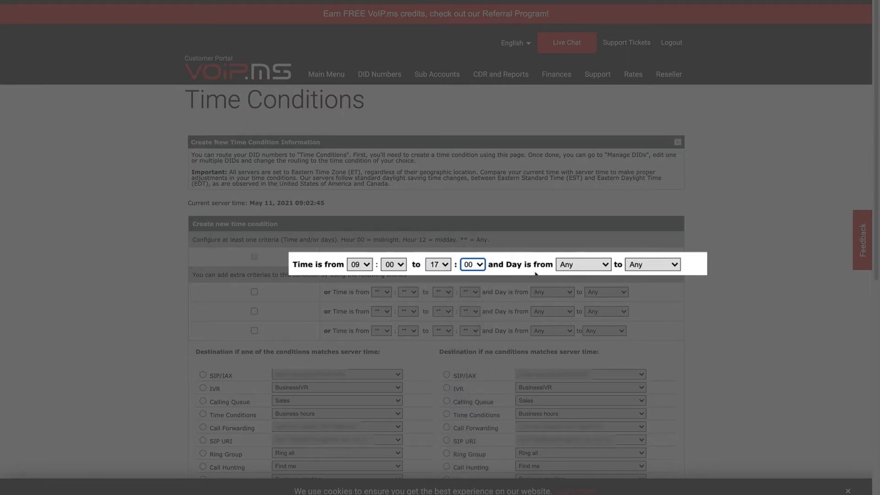
Set the day range from Monday to Friday.
left_click(583, 265)
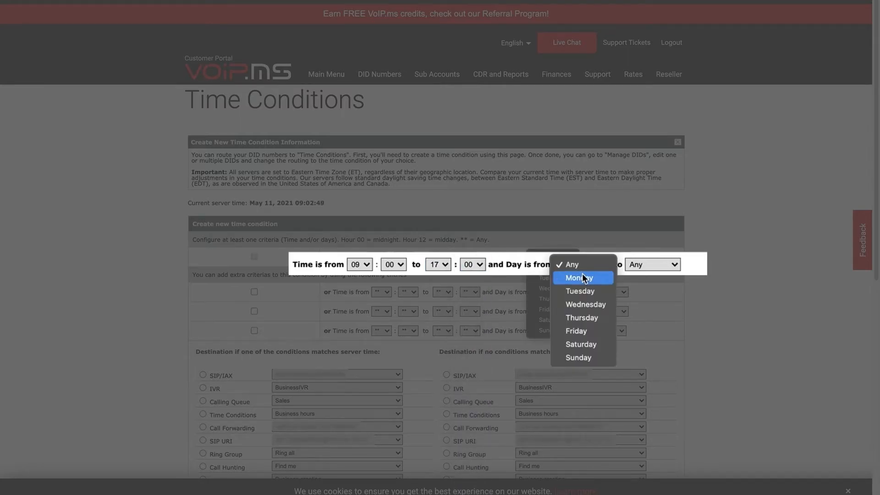
left_click(584, 278)
left_click(669, 270)
left_click(664, 331)
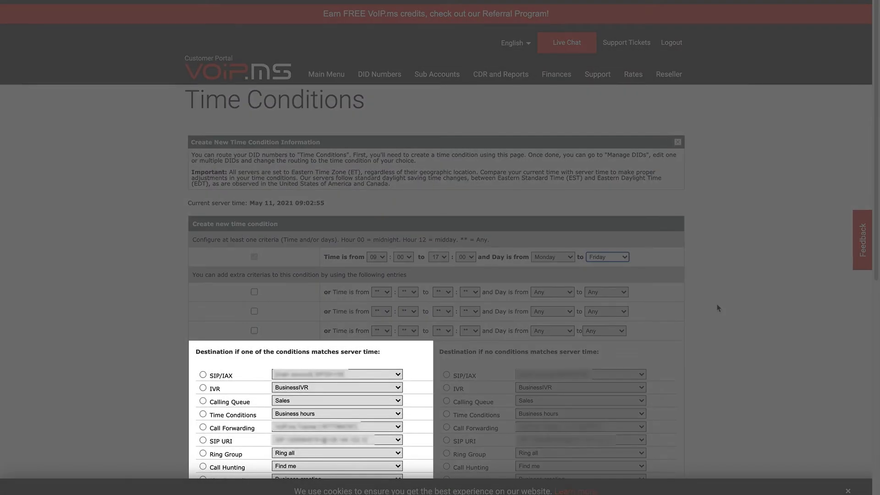
Send matching calls to IVR BusinessIVR and non-matching calls to 1 - Sales Voicemail.
scroll(718, 308, "down", 3)
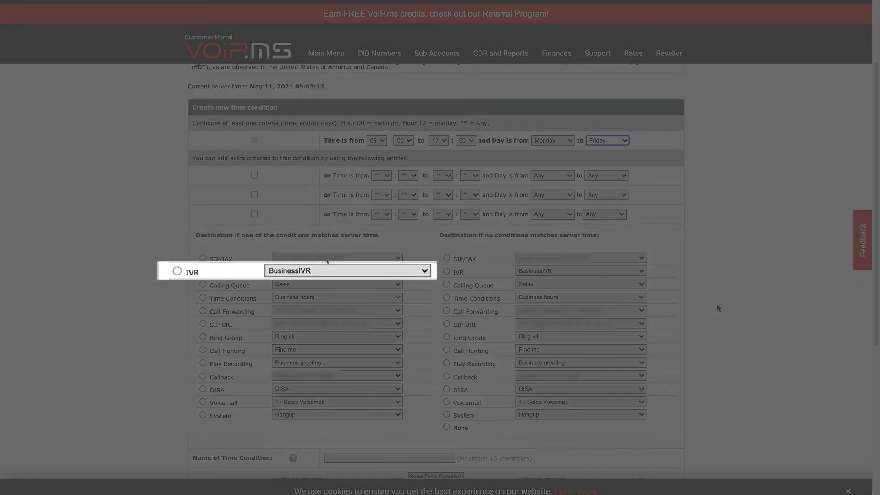
left_click(177, 271)
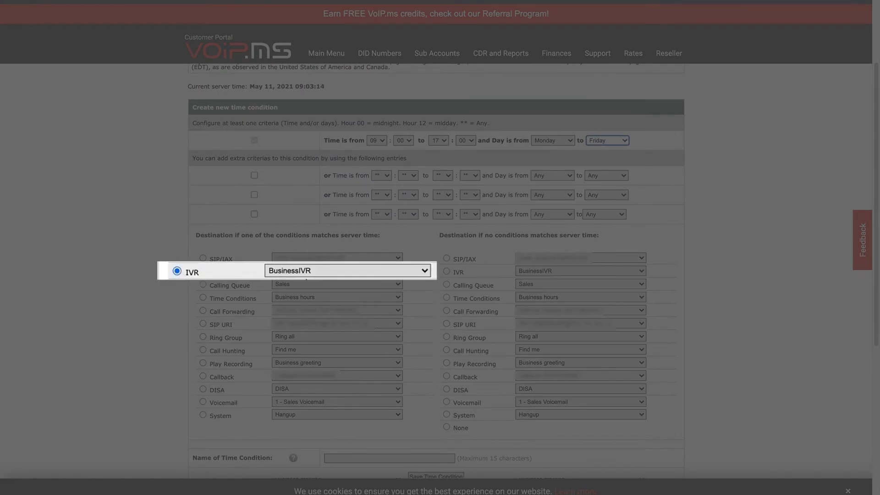
left_click(425, 271)
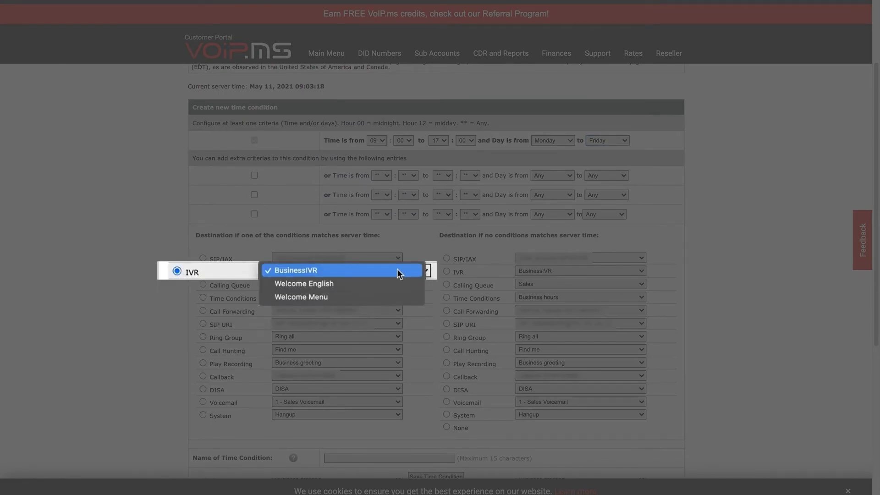
left_click(397, 271)
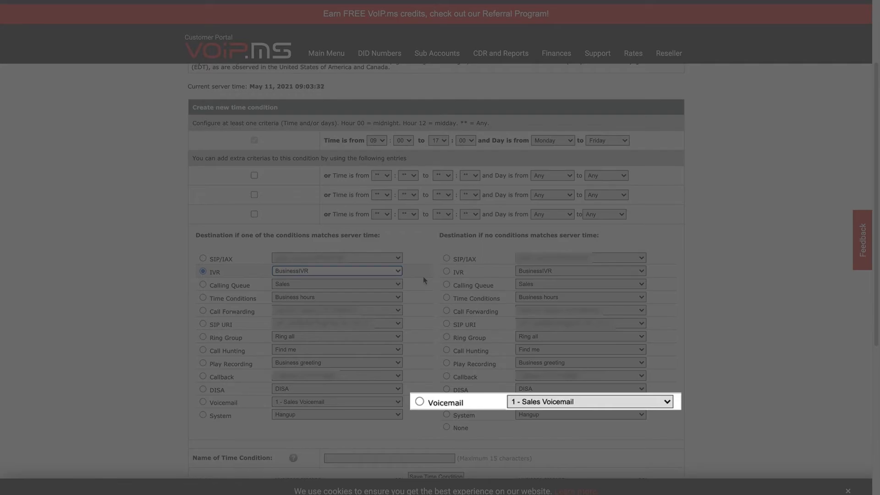
left_click(419, 402)
left_click(668, 402)
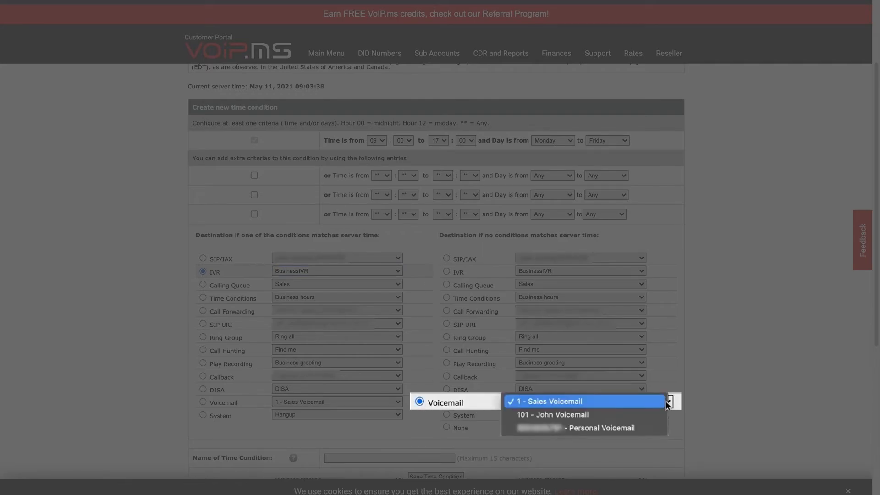
left_click(648, 402)
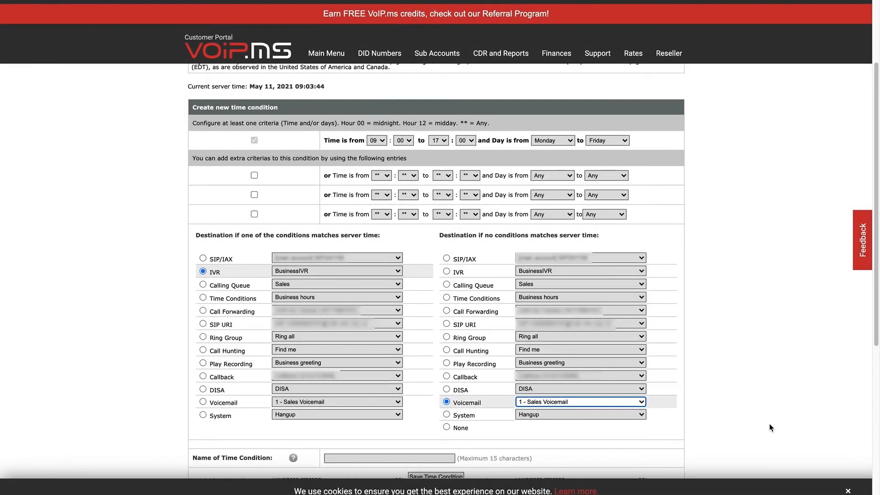
Name the time condition 'Businees IVR' and save it.
left_click(418, 457)
type("Businees IVR")
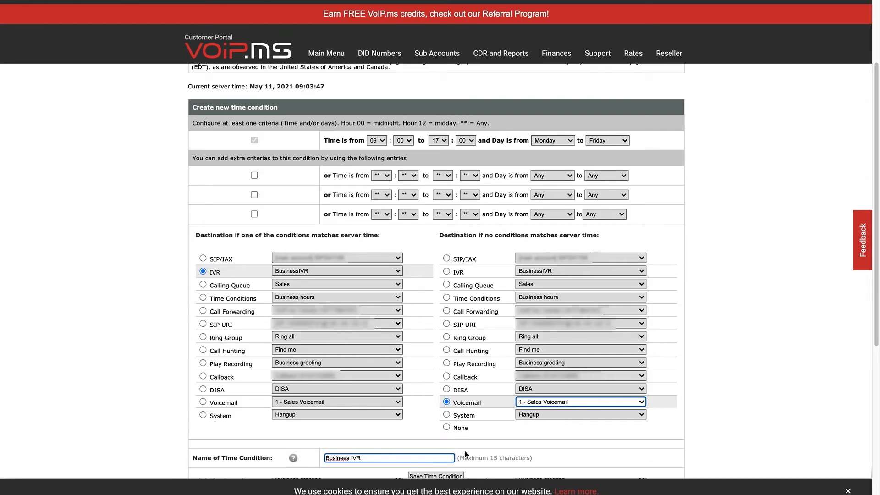
scroll(465, 454, "down", 1)
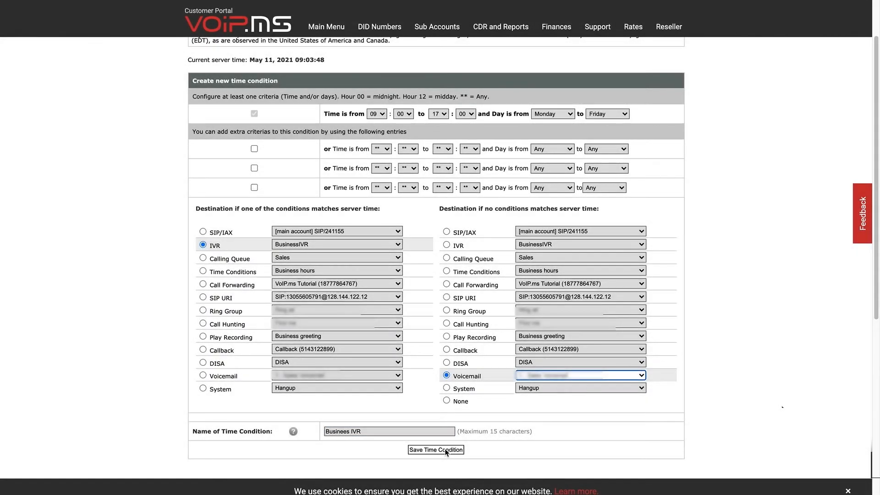
left_click(449, 452)
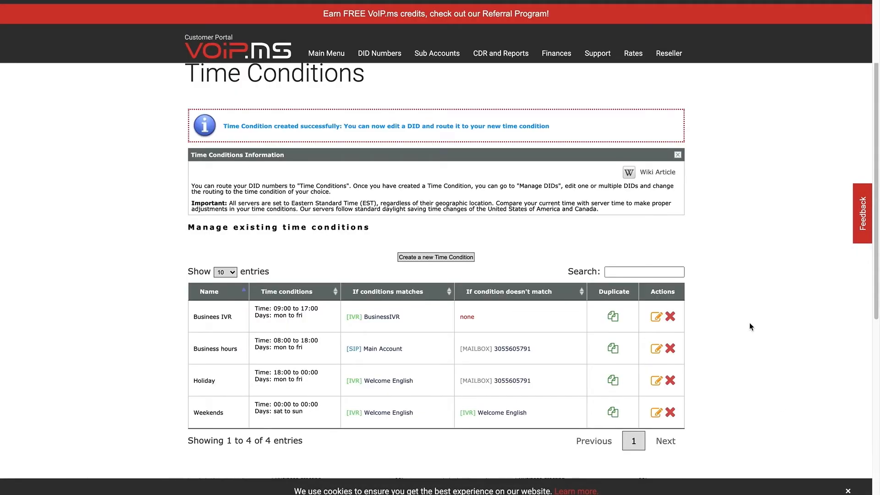
mouse_move(385, 58)
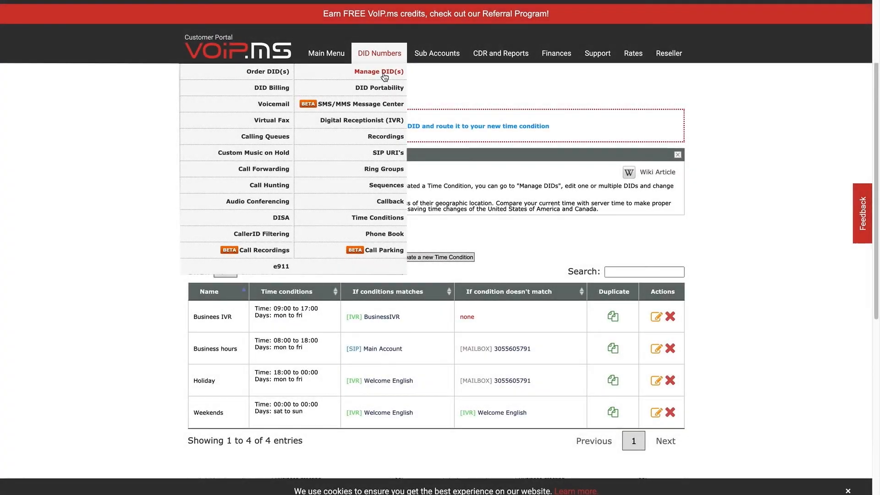
Edit the DID in Manage DID(s) so it routes to the Business hours time condition.
left_click(393, 72)
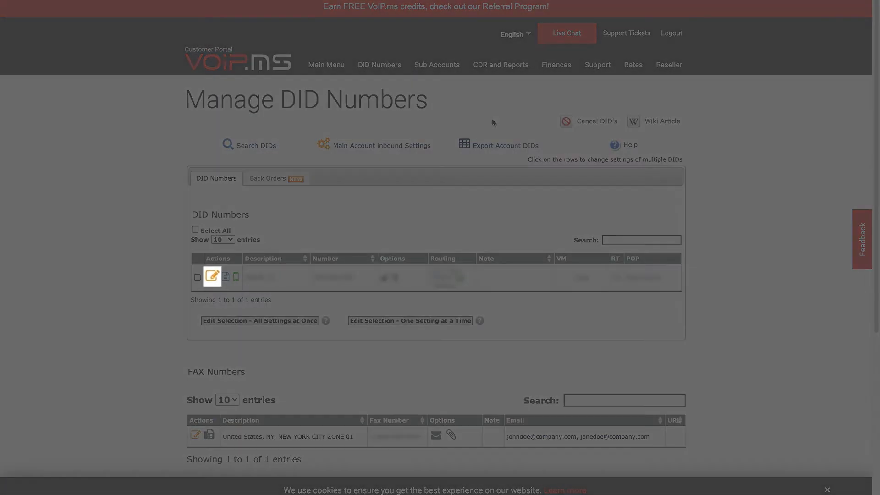
left_click(214, 277)
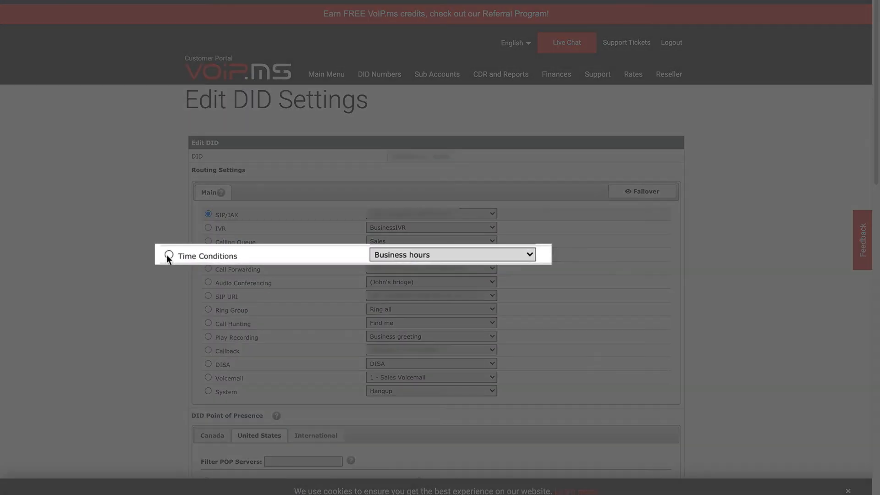
left_click(208, 255)
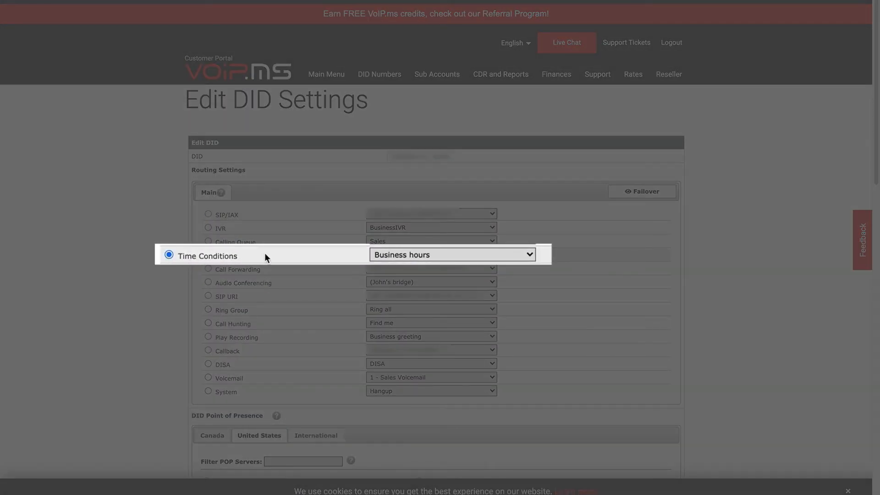
left_click(527, 258)
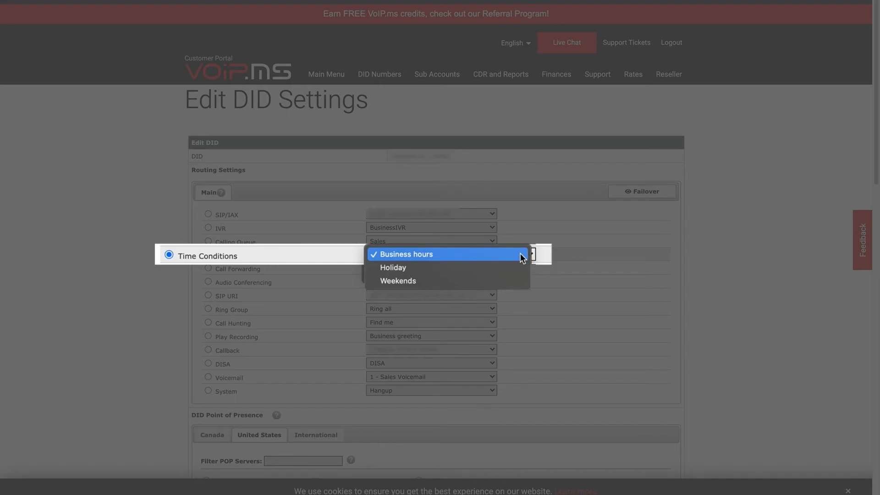
left_click(522, 255)
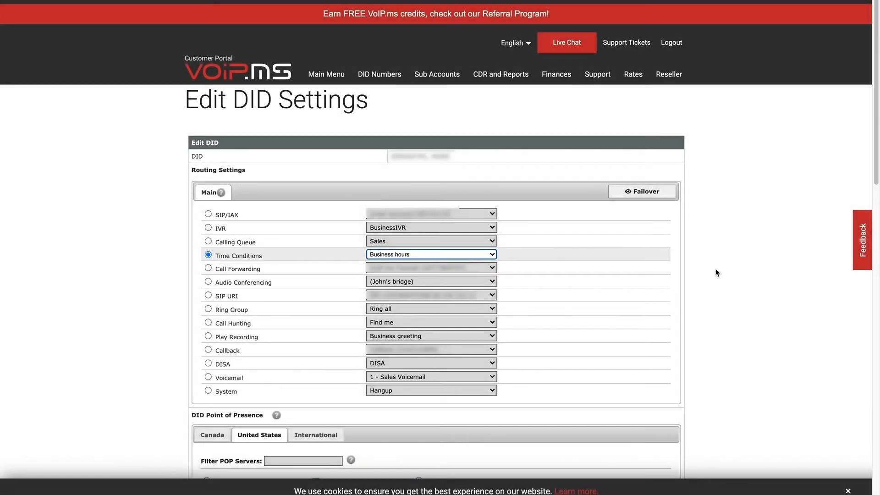
scroll(718, 273, "down", 15)
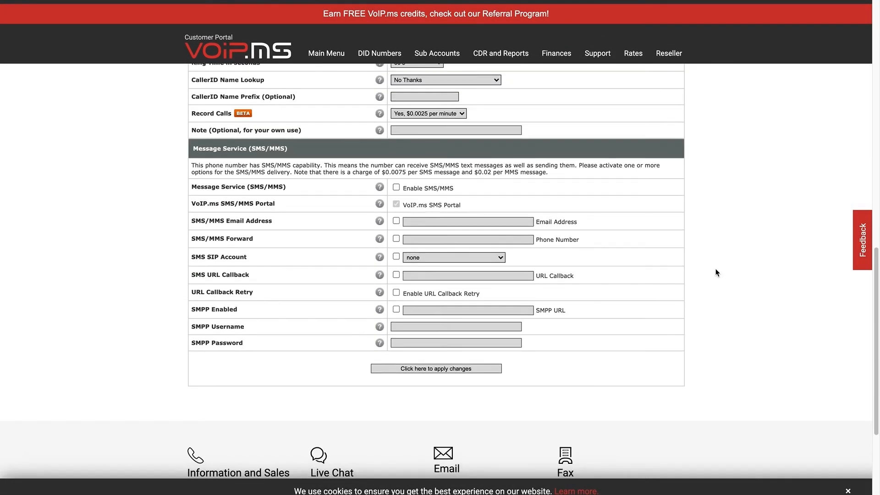